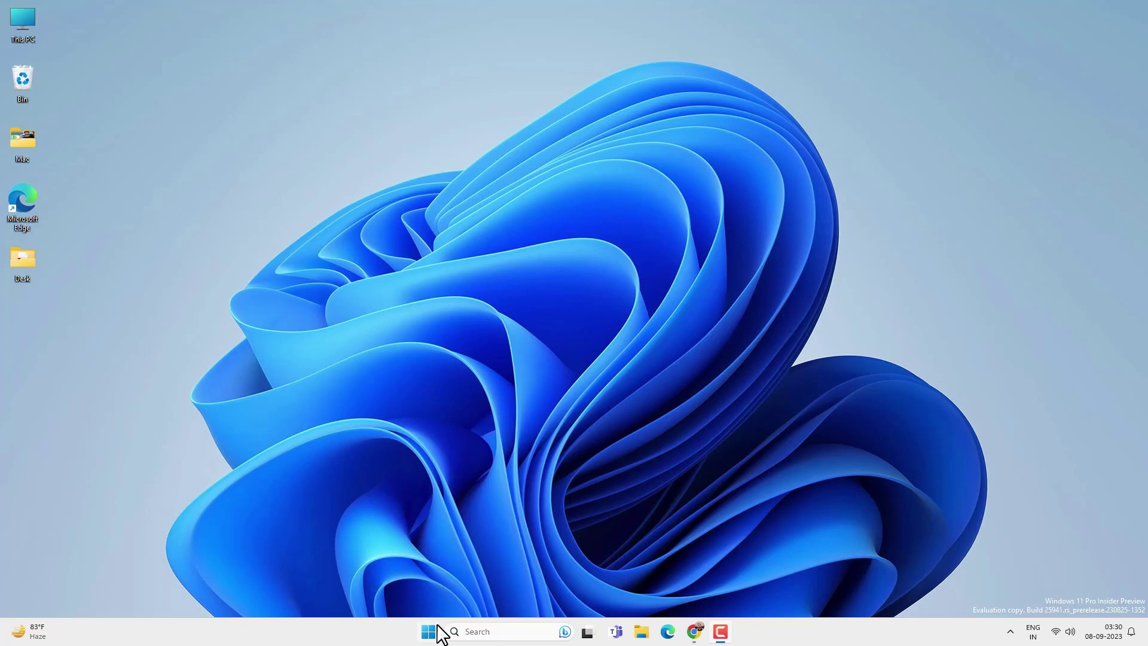
# - Launch Settings from the Start menu and go to Accounts › Sign-in options
pyautogui.click(430, 631)
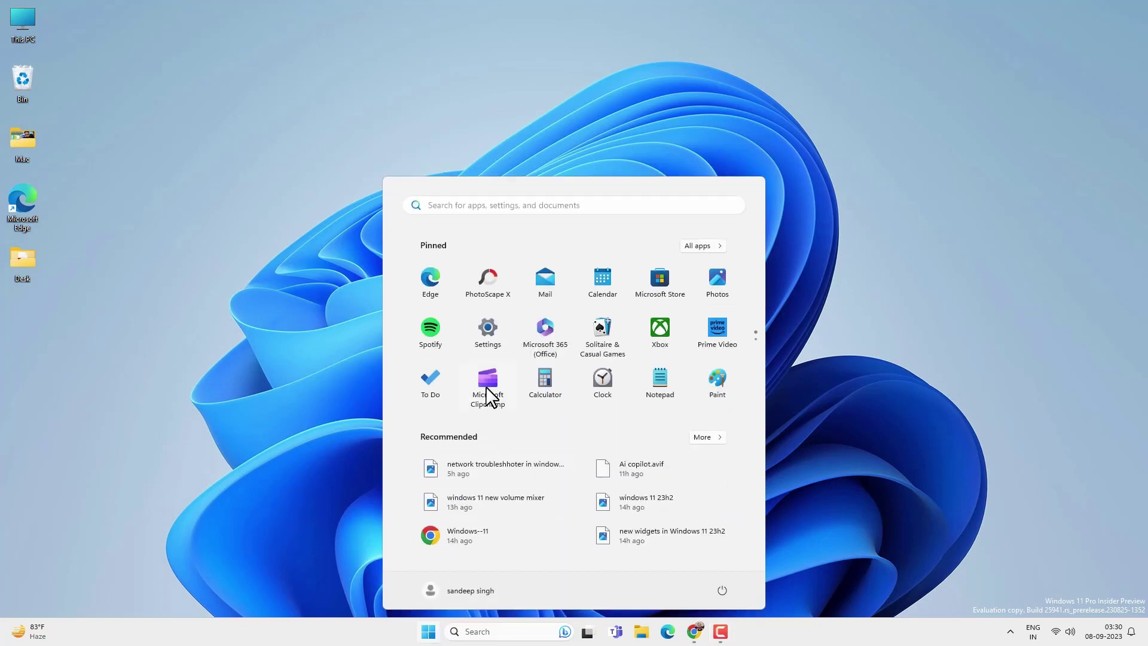
pyautogui.click(488, 329)
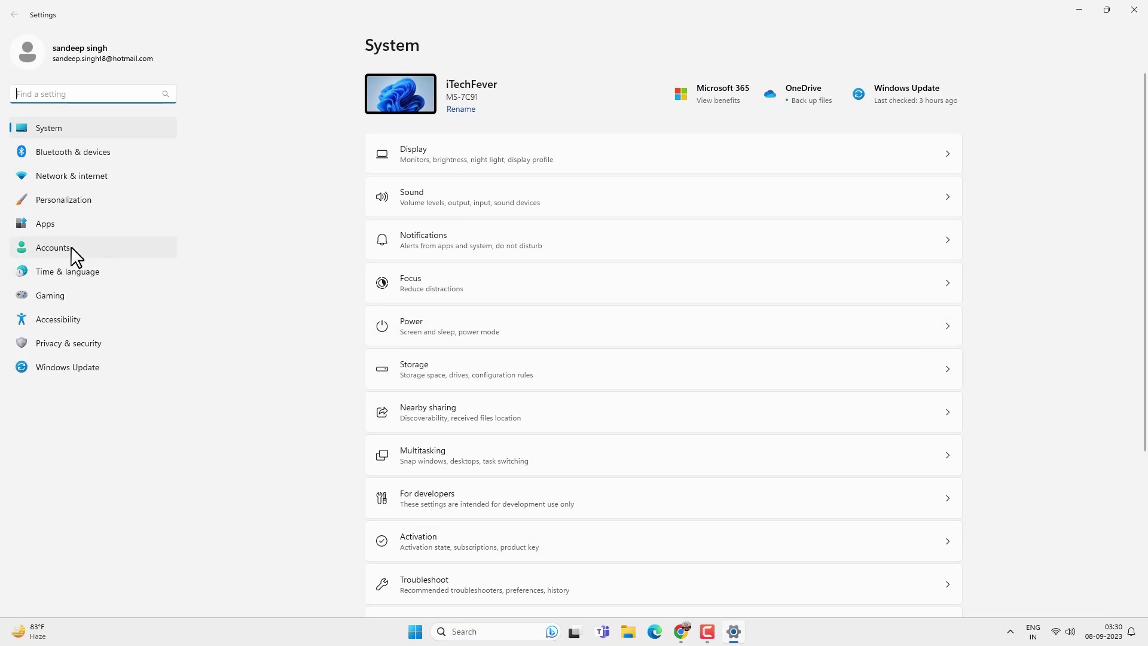
pyautogui.click(71, 248)
pyautogui.scroll(-5, 626, 305)
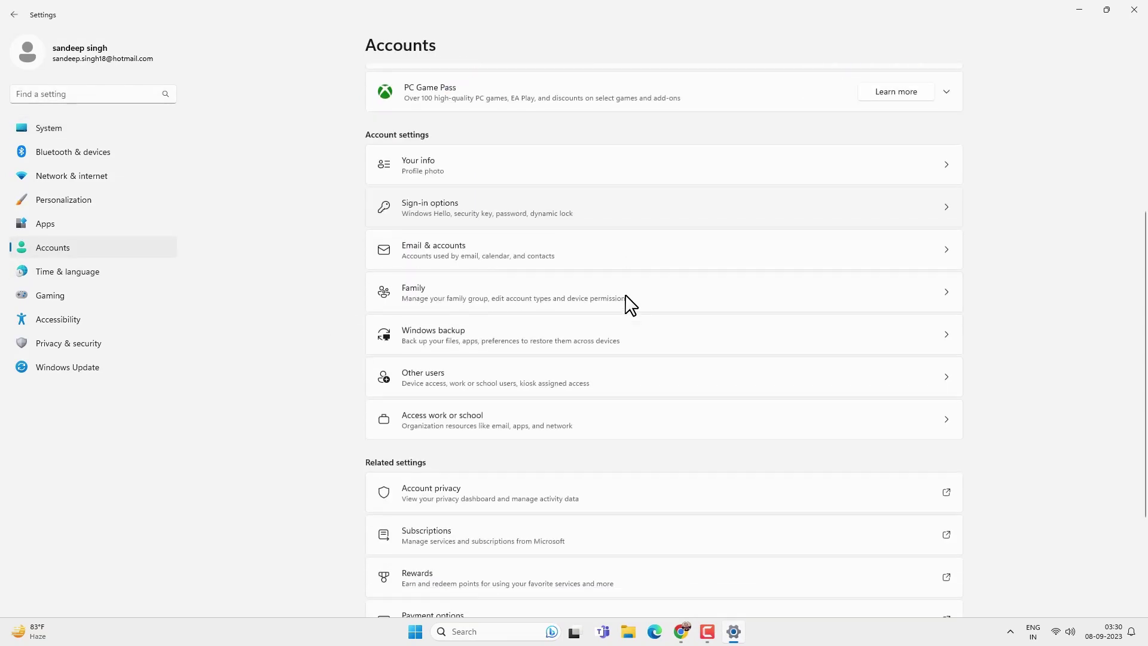
pyautogui.click(531, 220)
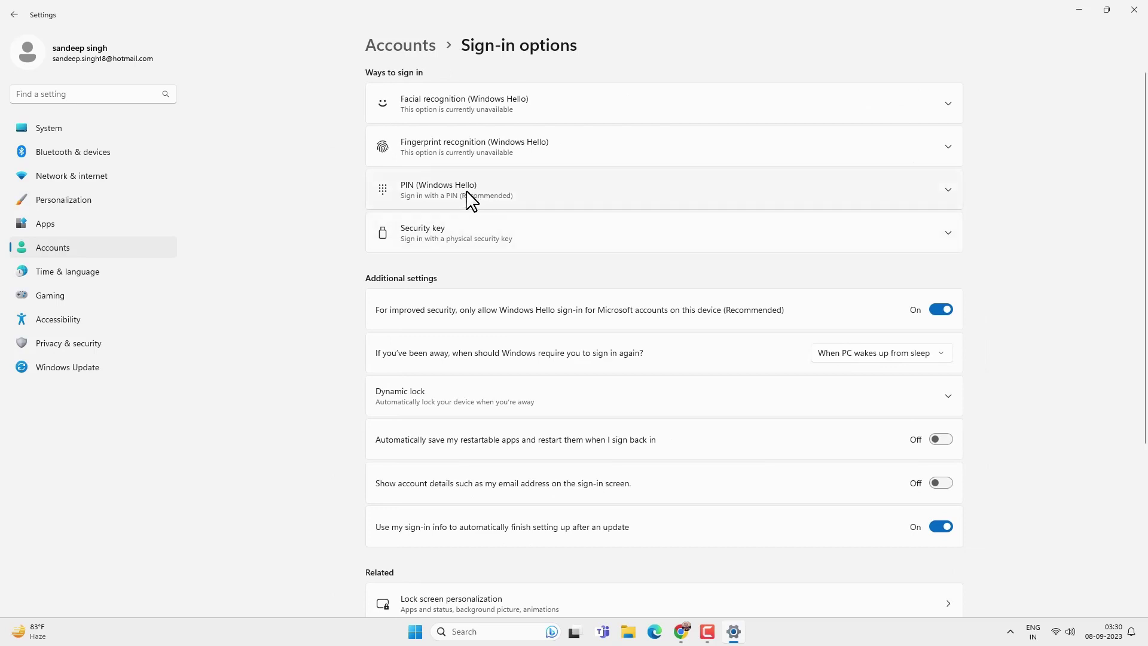
# - Under PIN (Windows Hello), turn off Windows Hello-only sign-in for Microsoft accounts, then minimize Settings
pyautogui.click(586, 202)
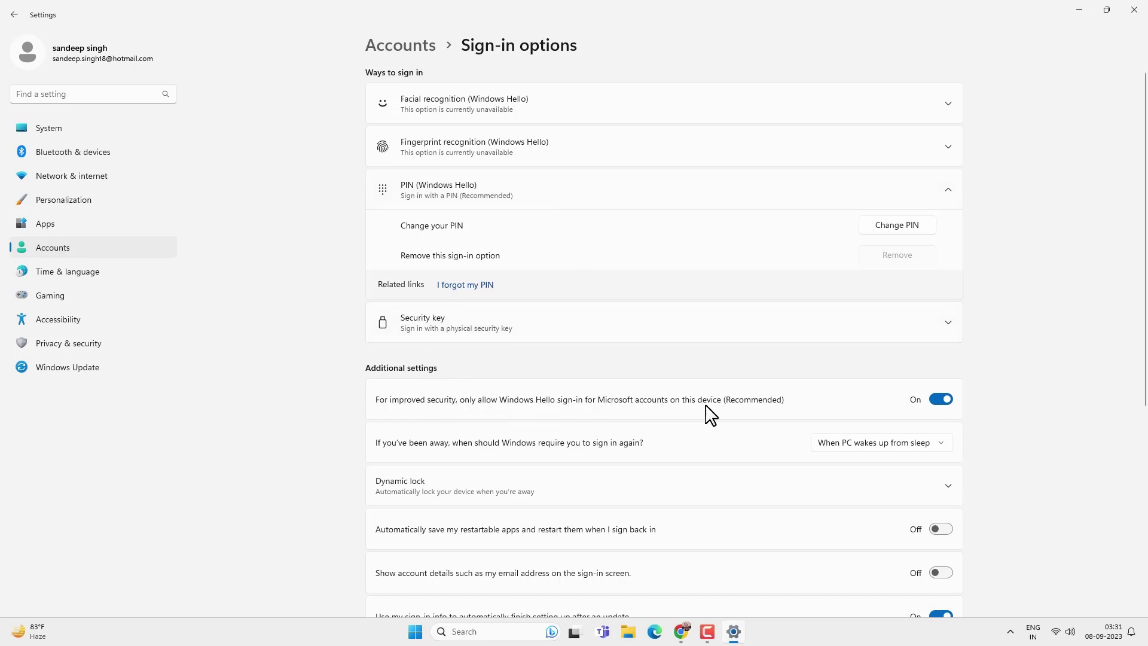
pyautogui.click(938, 405)
pyautogui.scroll(-2, 666, 356)
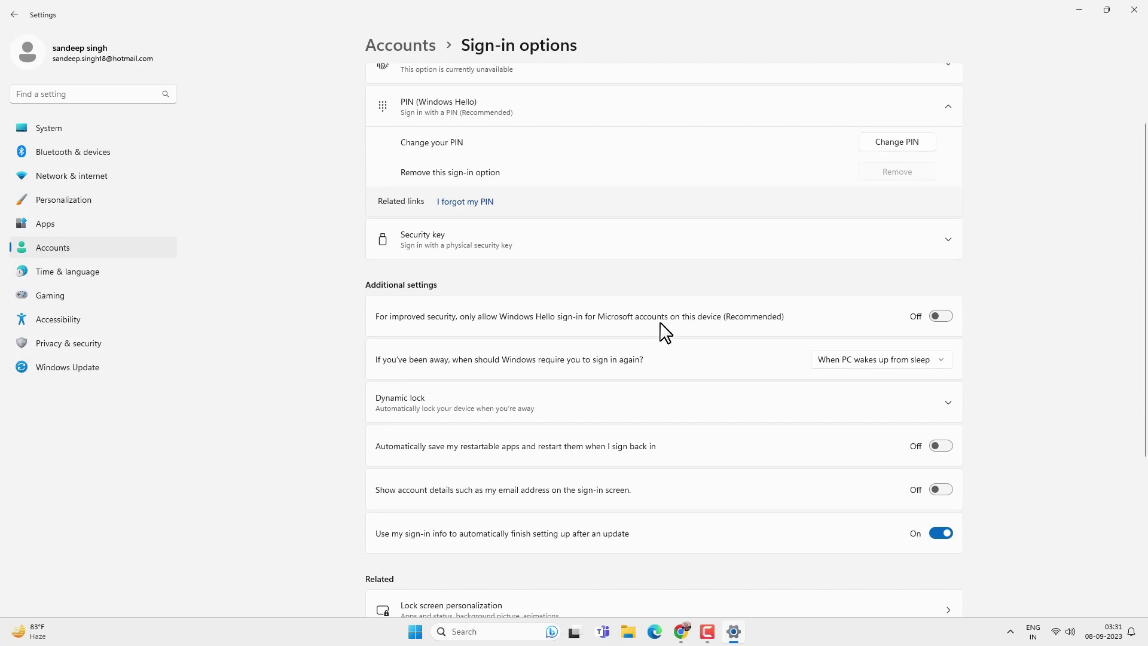
pyautogui.scroll(2, 662, 356)
pyautogui.click(1069, 5)
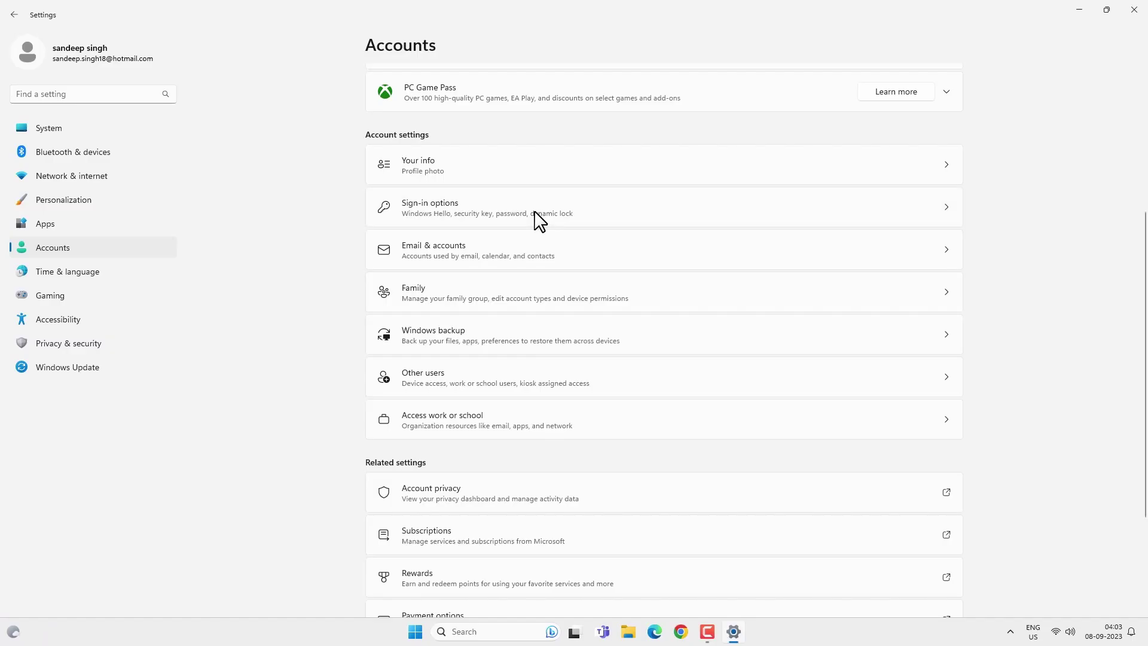
pyautogui.click(536, 212)
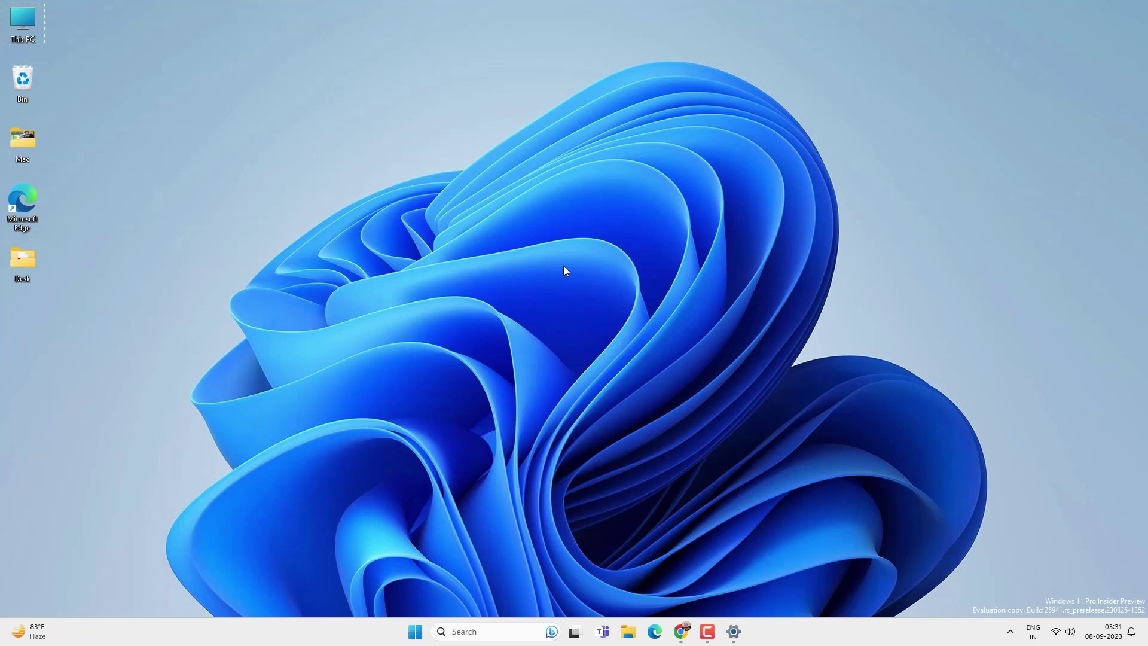
# - Run 'control userpasswords2' from the Run dialog and move User Accounts to the screen centre
pyautogui.press('super+r')
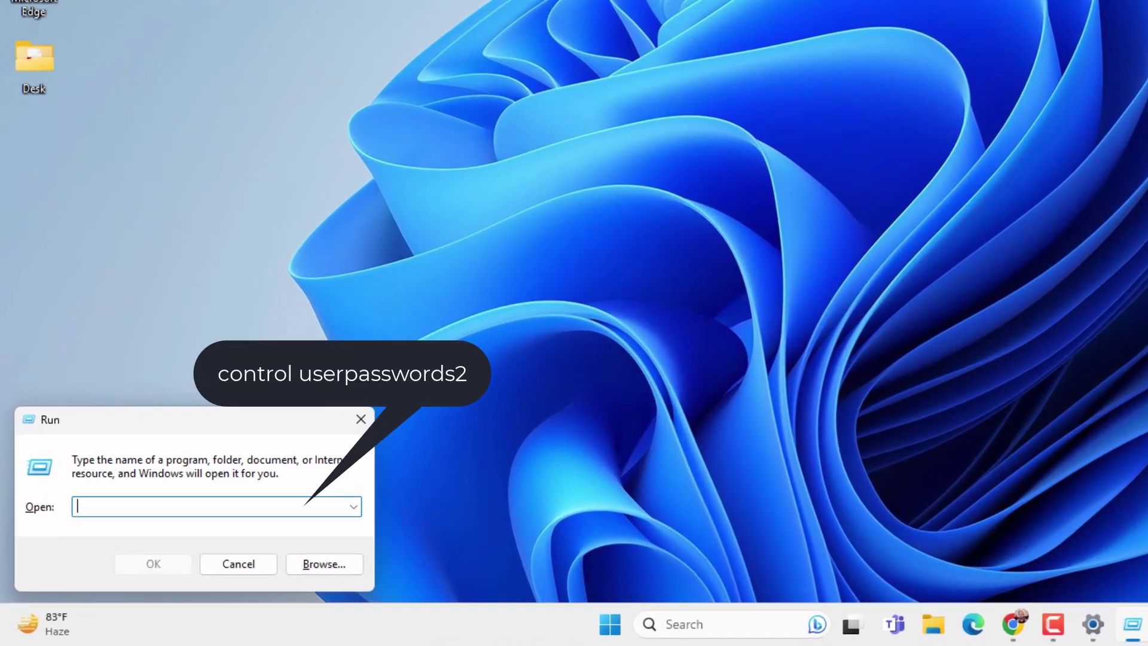
pyautogui.write('c')
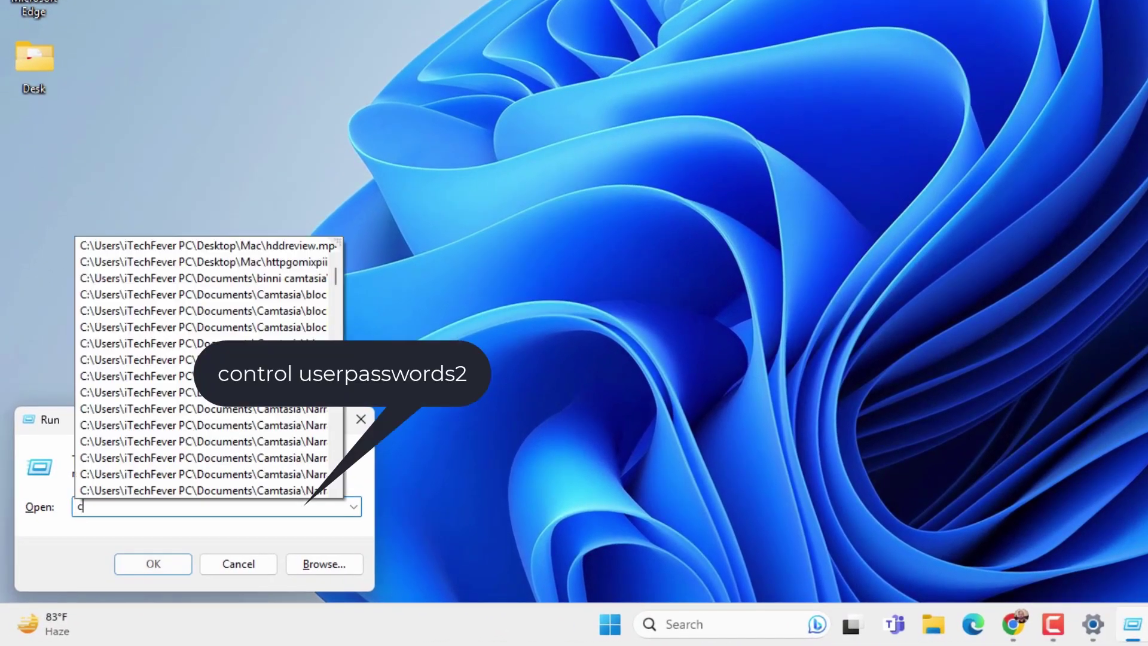
pyautogui.press('BackSpace')
pyautogui.write('control userpa')
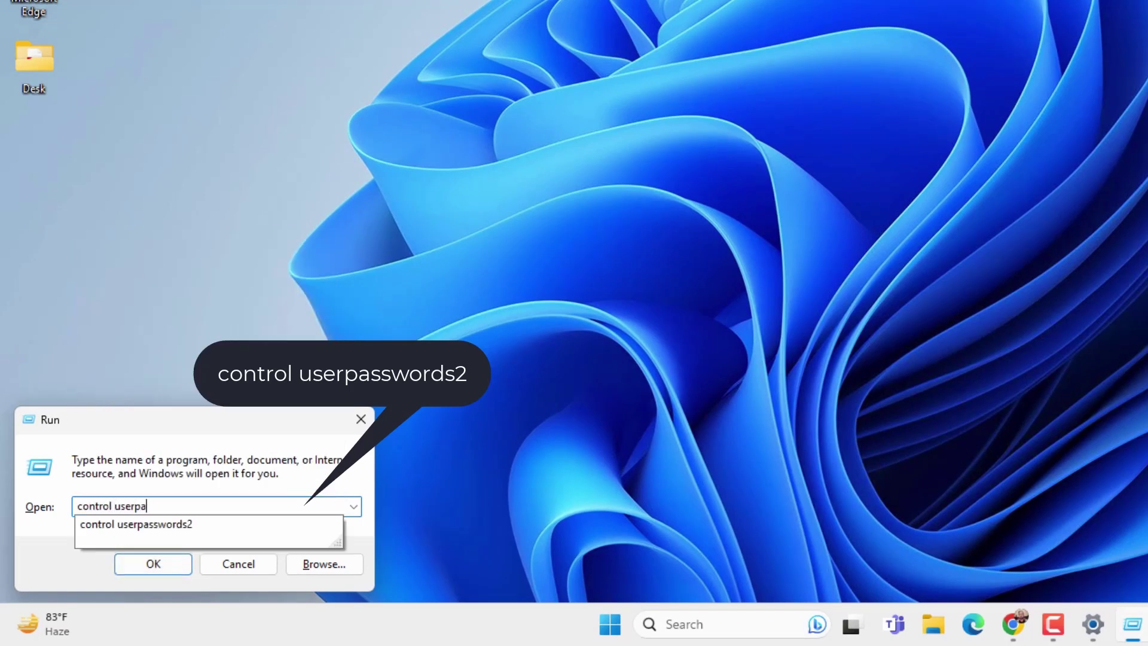
pyautogui.write('sswords2')
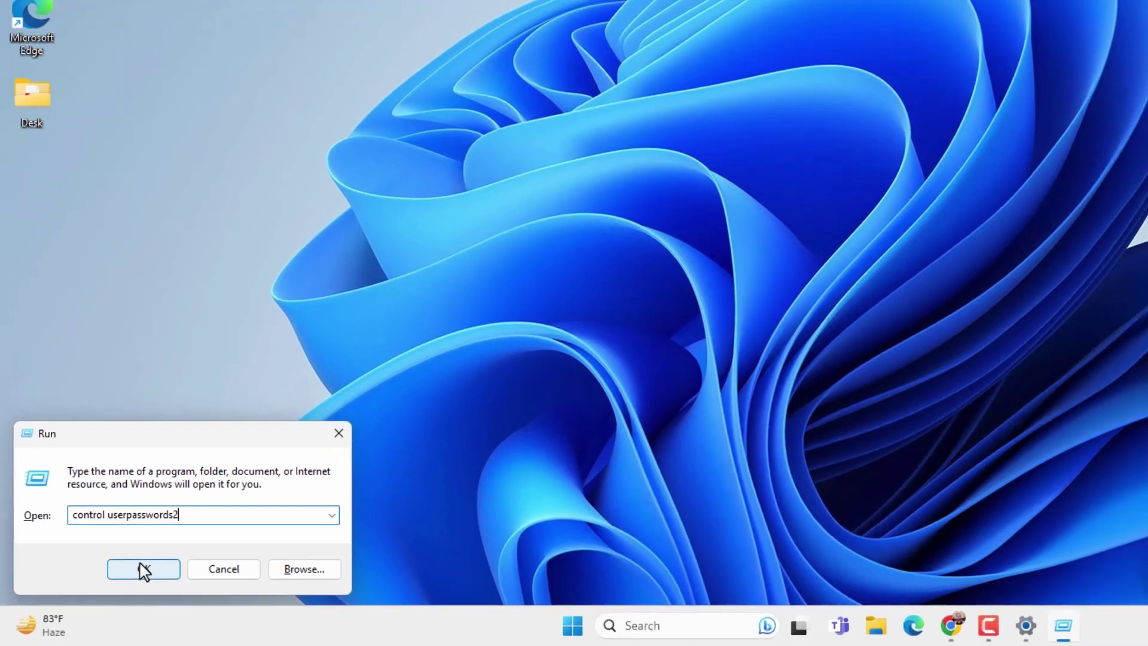
pyautogui.click(153, 564)
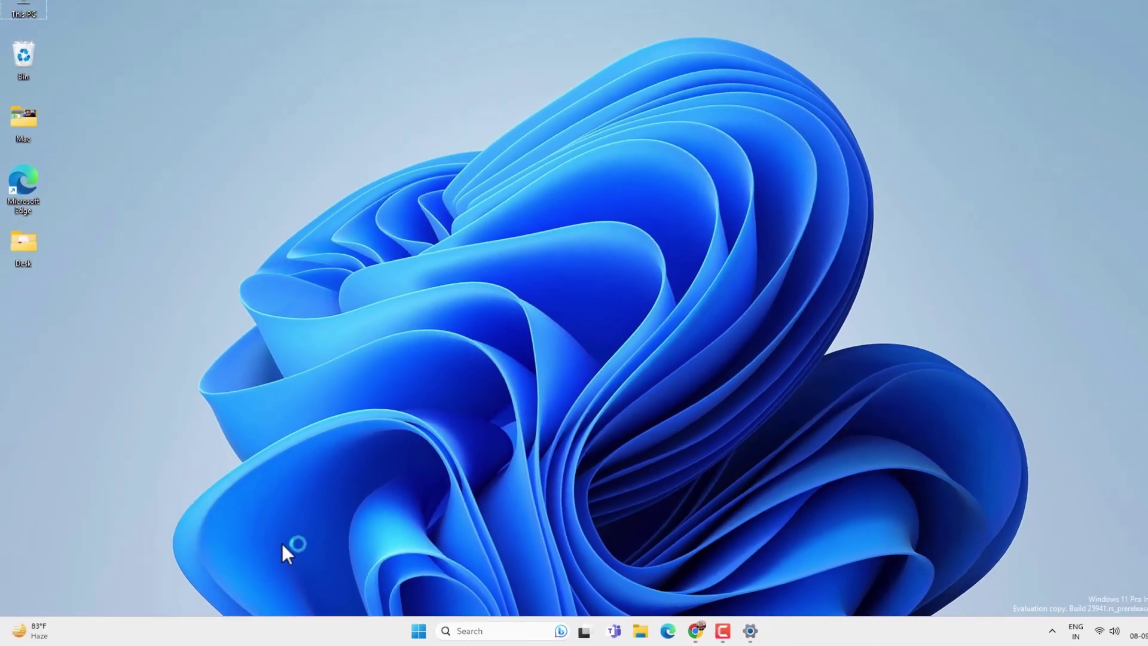
pyautogui.moveTo(185, 64); pyautogui.dragTo(518, 131)
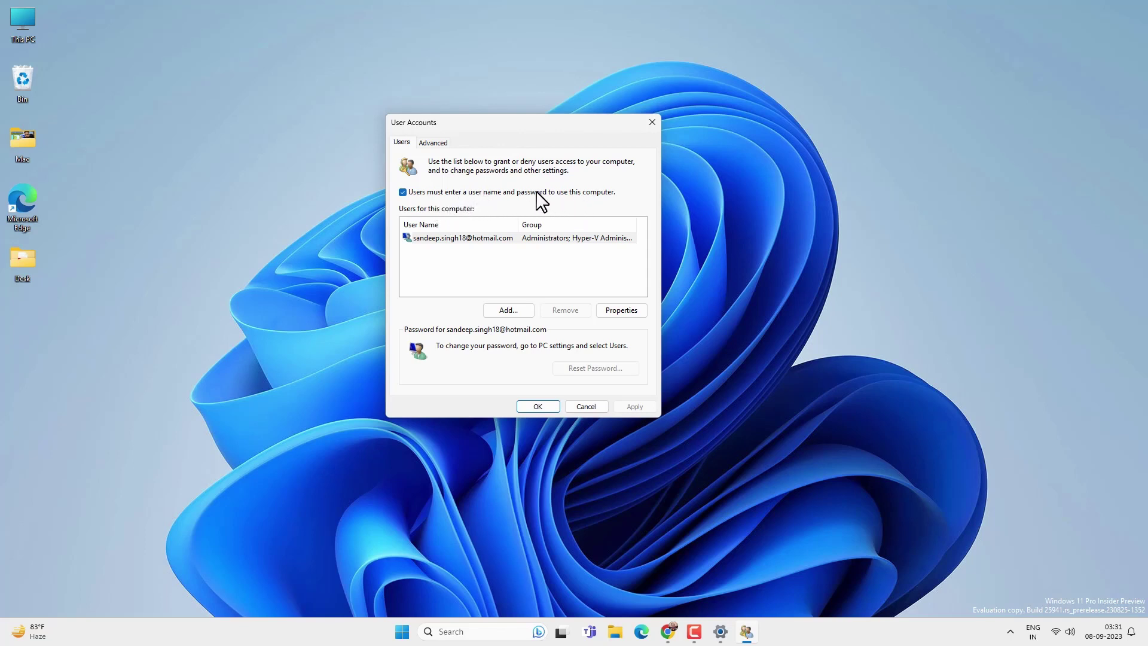
# - Select the user account, uncheck 'Users must enter a user name and password', and apply
pyautogui.click(442, 239)
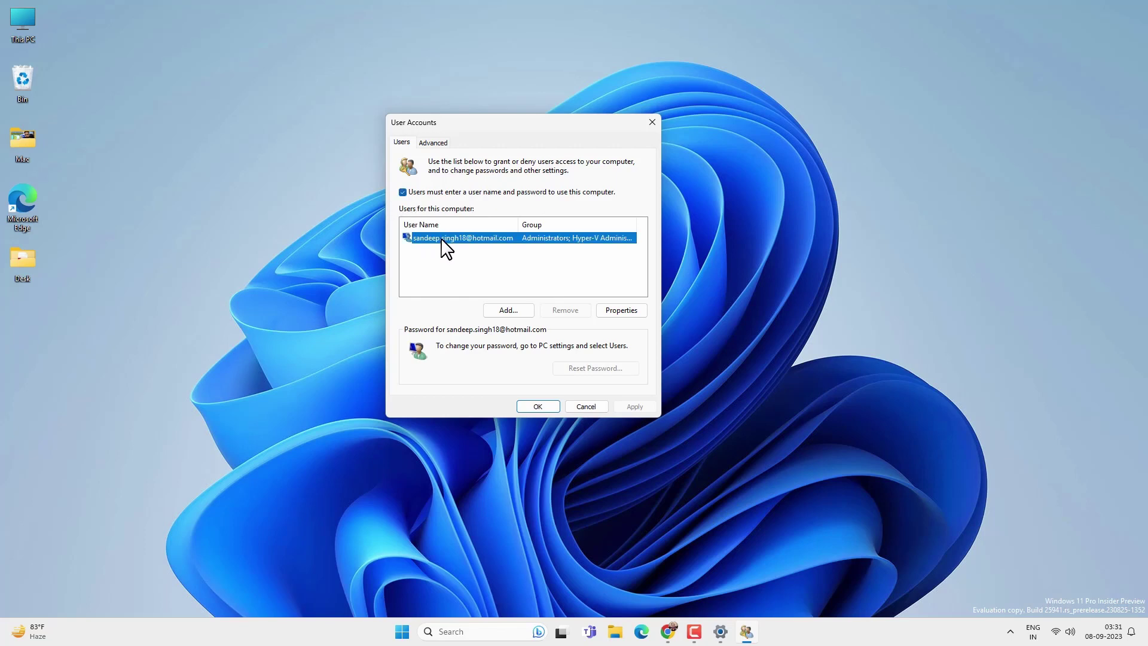
pyautogui.click(404, 193)
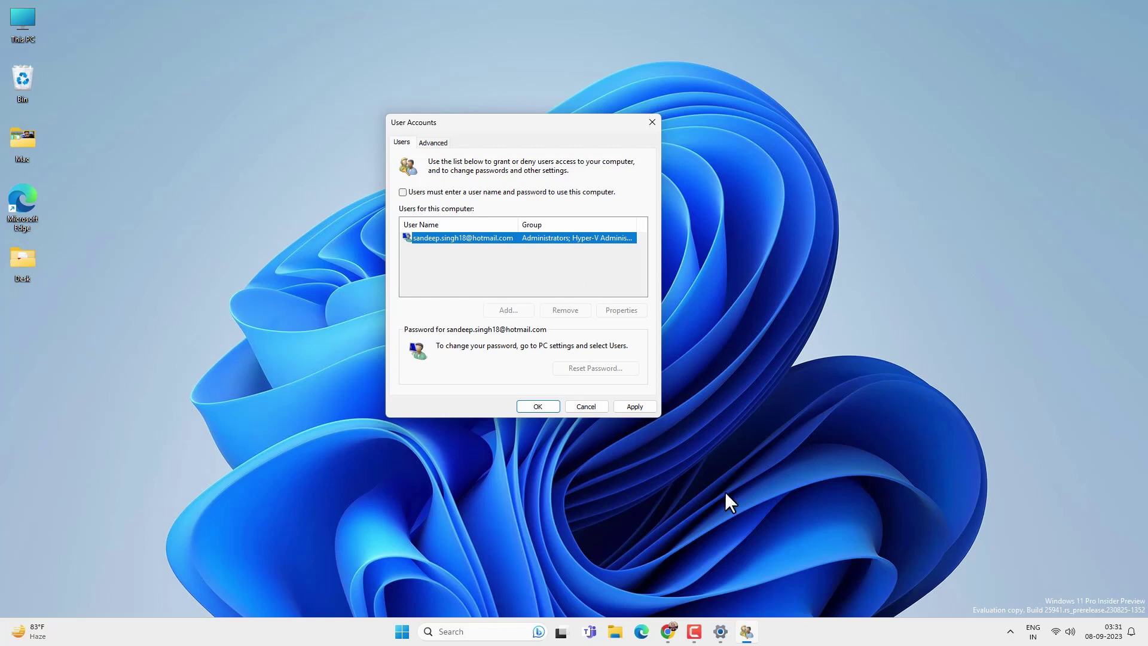
pyautogui.click(721, 632)
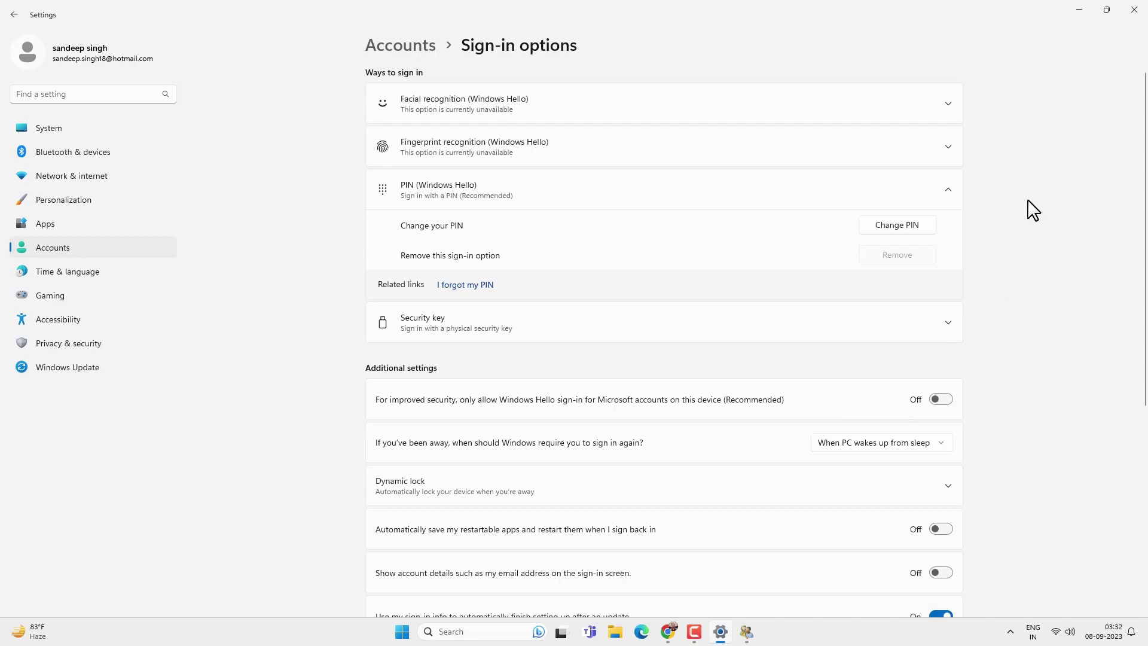
pyautogui.click(1079, 10)
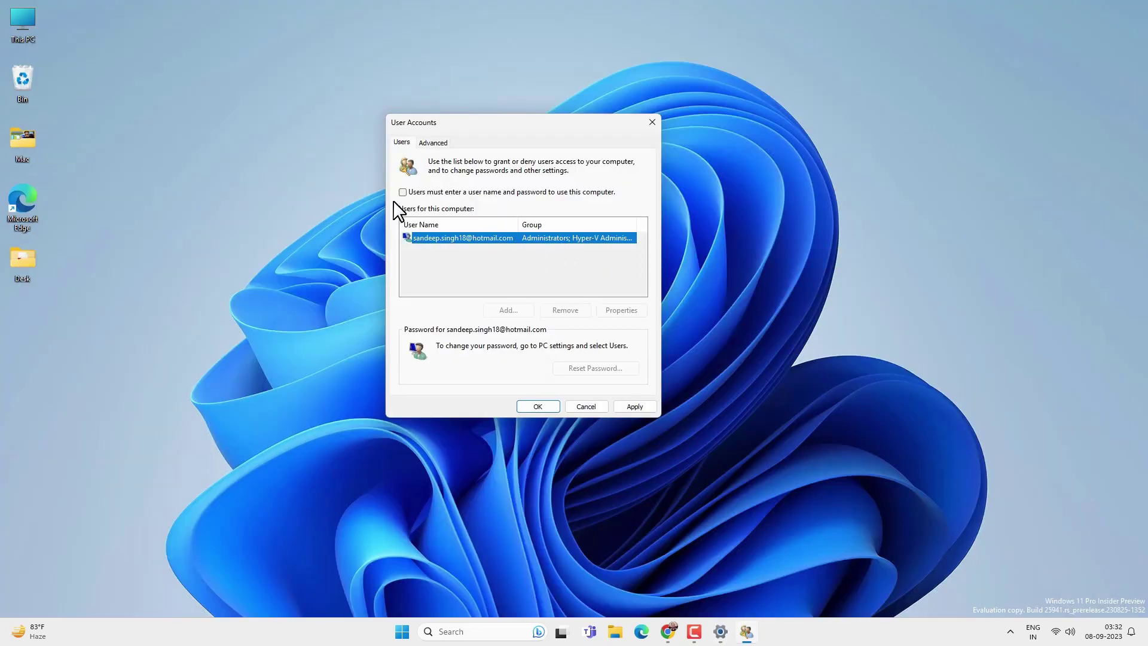
pyautogui.click(635, 406)
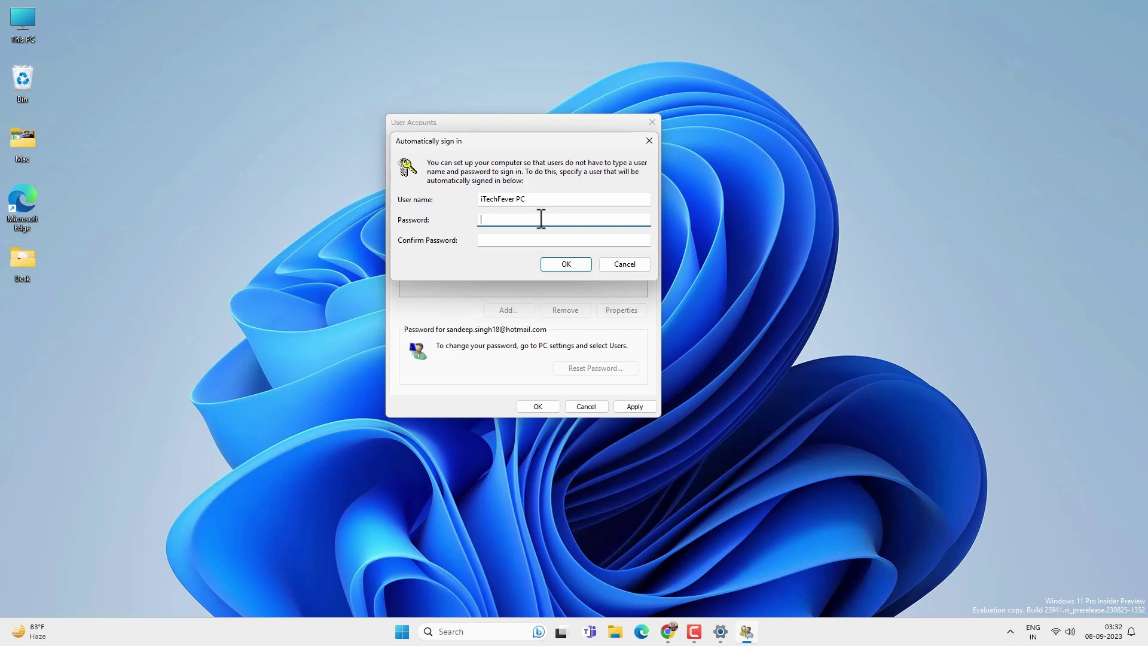
# - Enter and confirm the account password for automatic sign-in, then close User Accounts with OK
pyautogui.press('capslock')
pyautogui.write('•••')
pyautogui.press('Tab')
pyautogui.write('••••••••••')
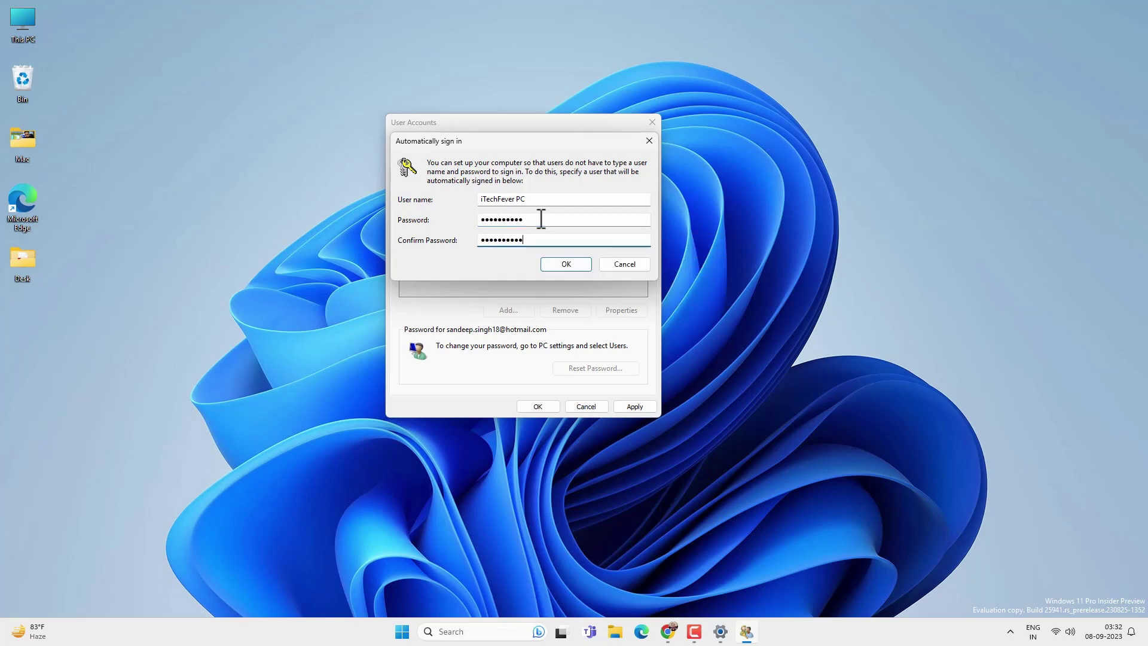
pyautogui.press('Return')
pyautogui.click(543, 406)
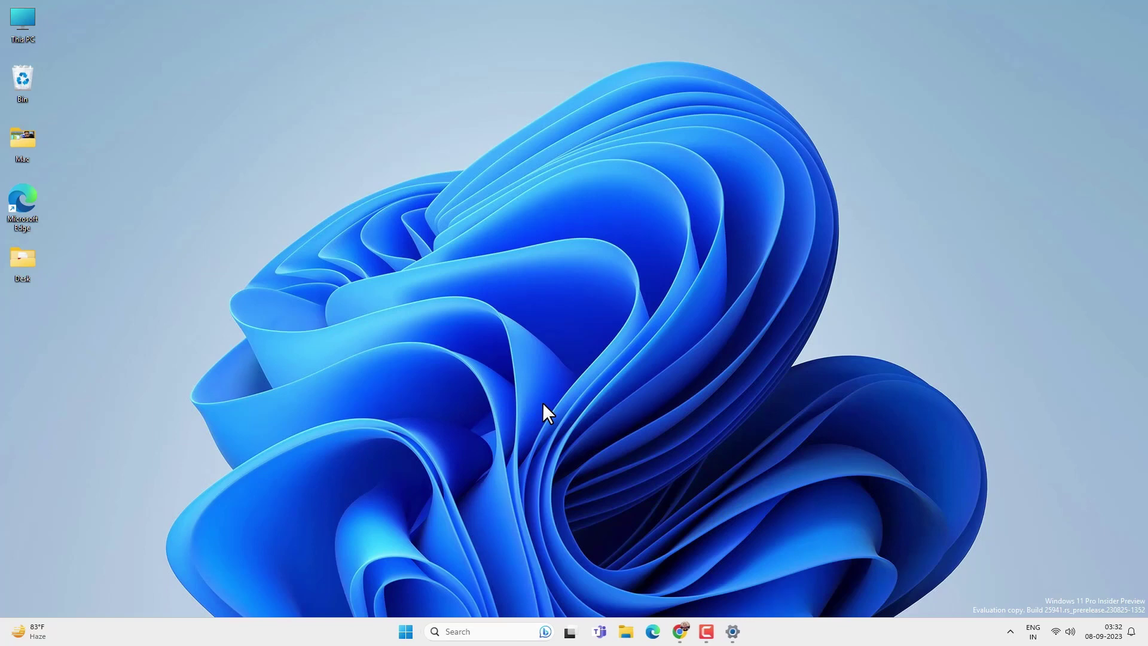
# - Restore Settings from the taskbar and go to Accounts › Your info
pyautogui.click(734, 632)
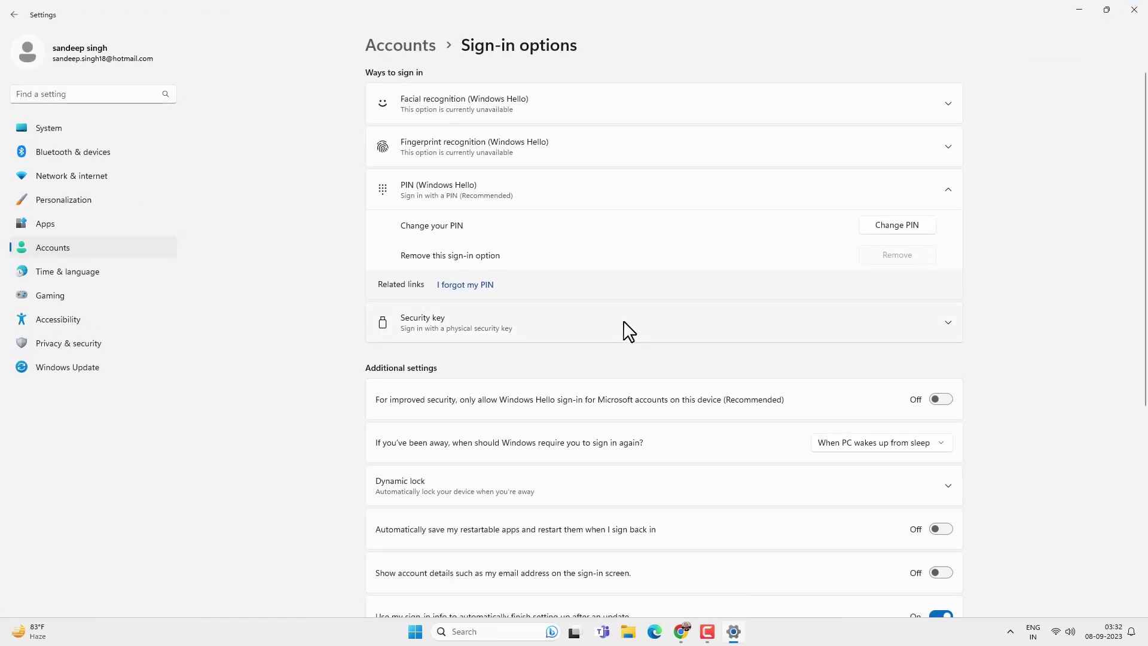
pyautogui.click(72, 249)
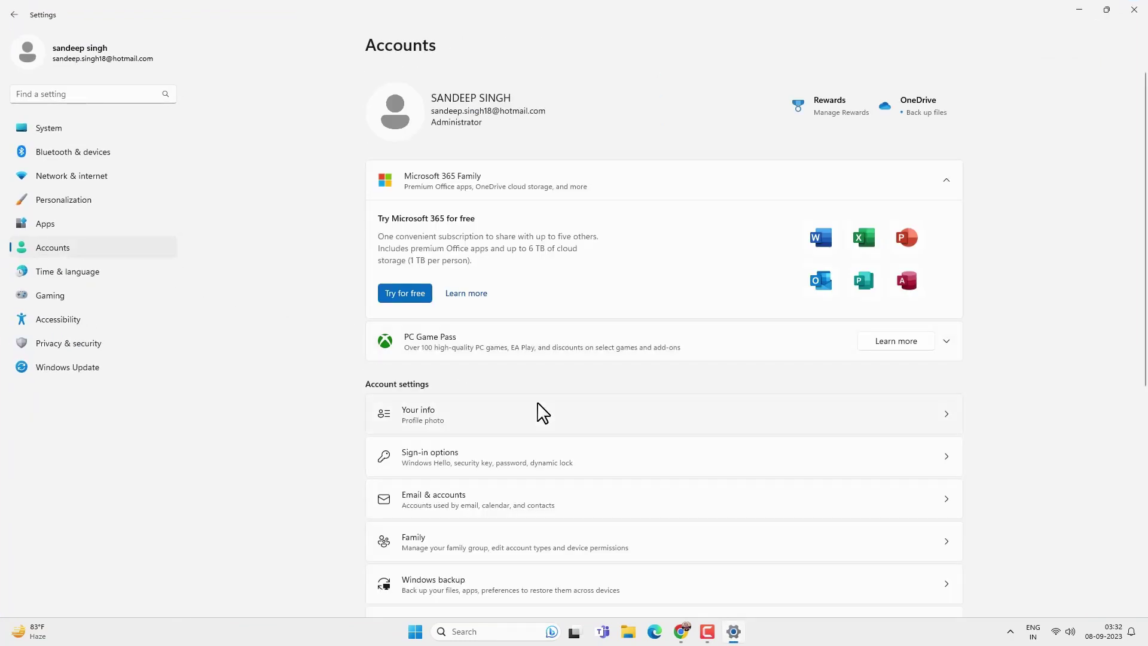
pyautogui.click(537, 420)
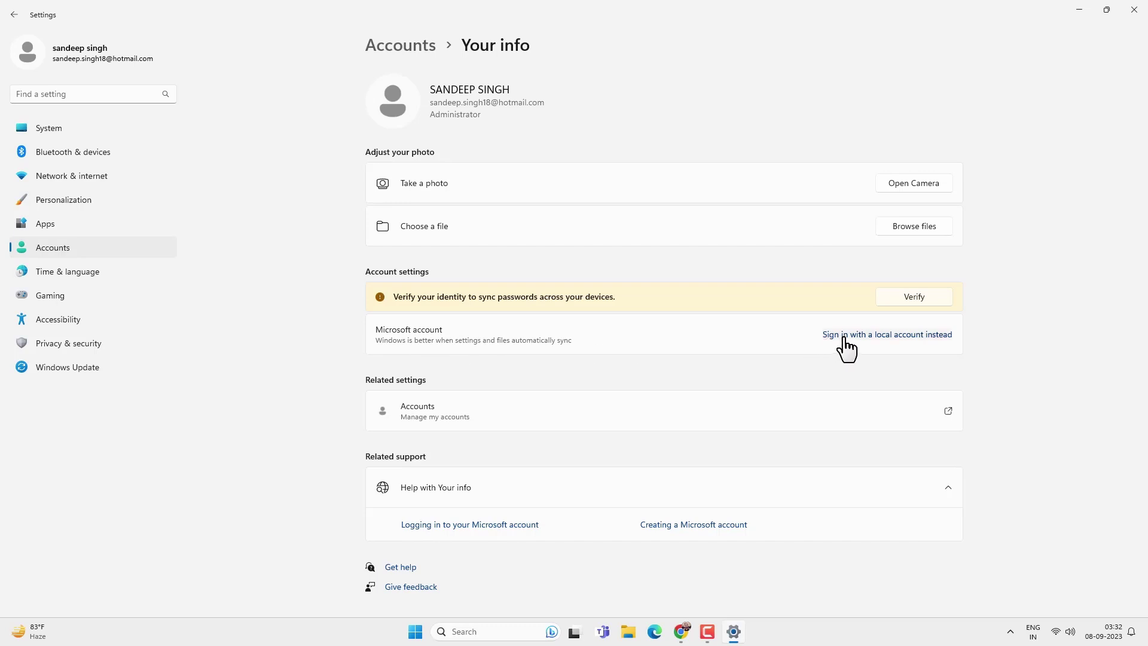
# - Start switching to a local account and verify identity with the Microsoft account password
pyautogui.click(900, 336)
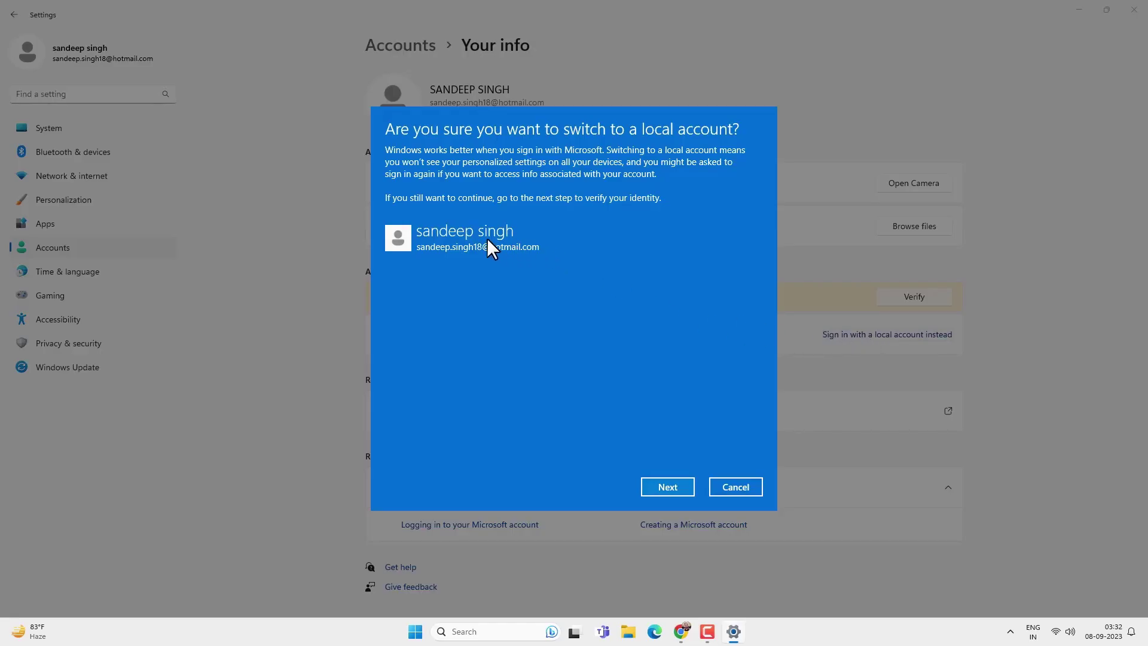
pyautogui.click(676, 494)
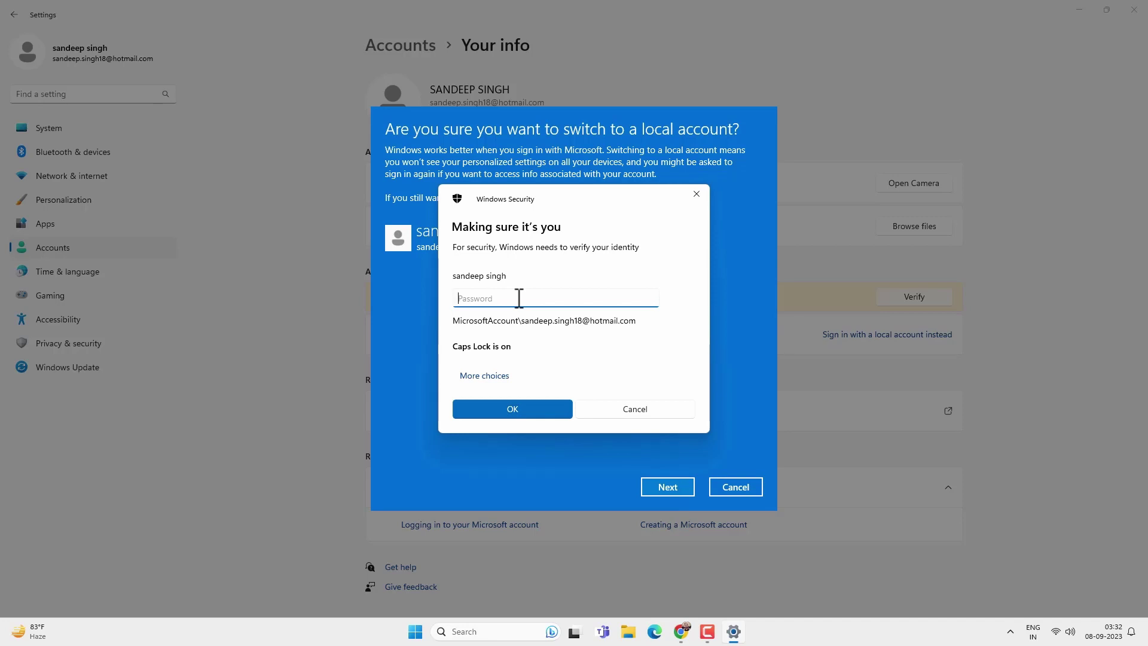
pyautogui.press('capslock')
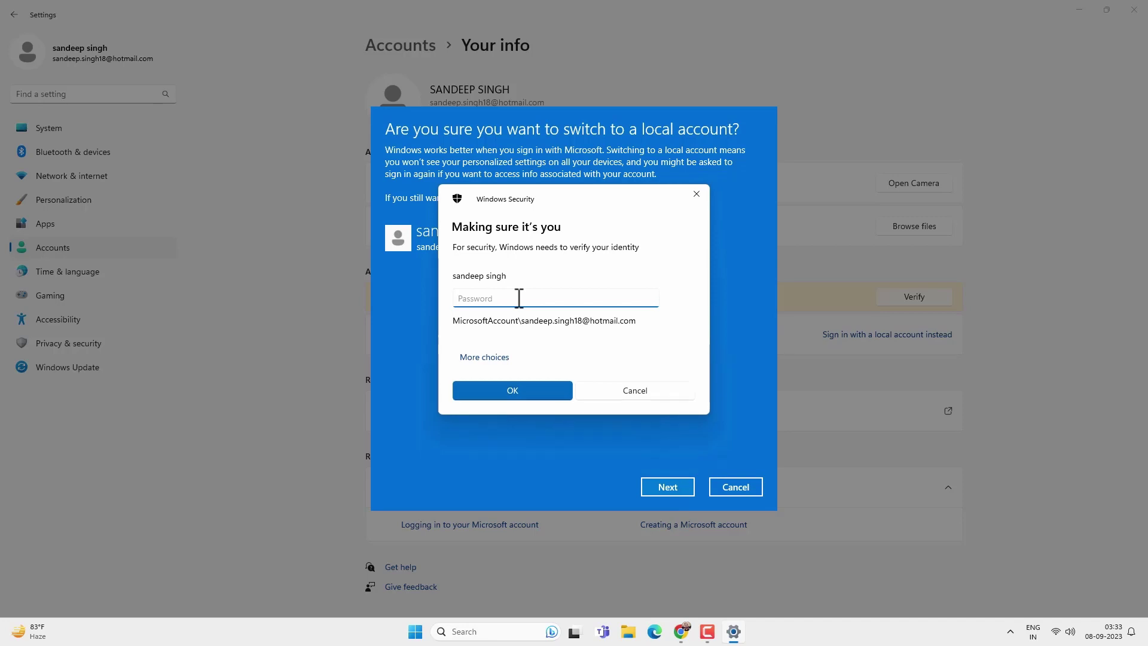
pyautogui.write('••')
pyautogui.click(521, 385)
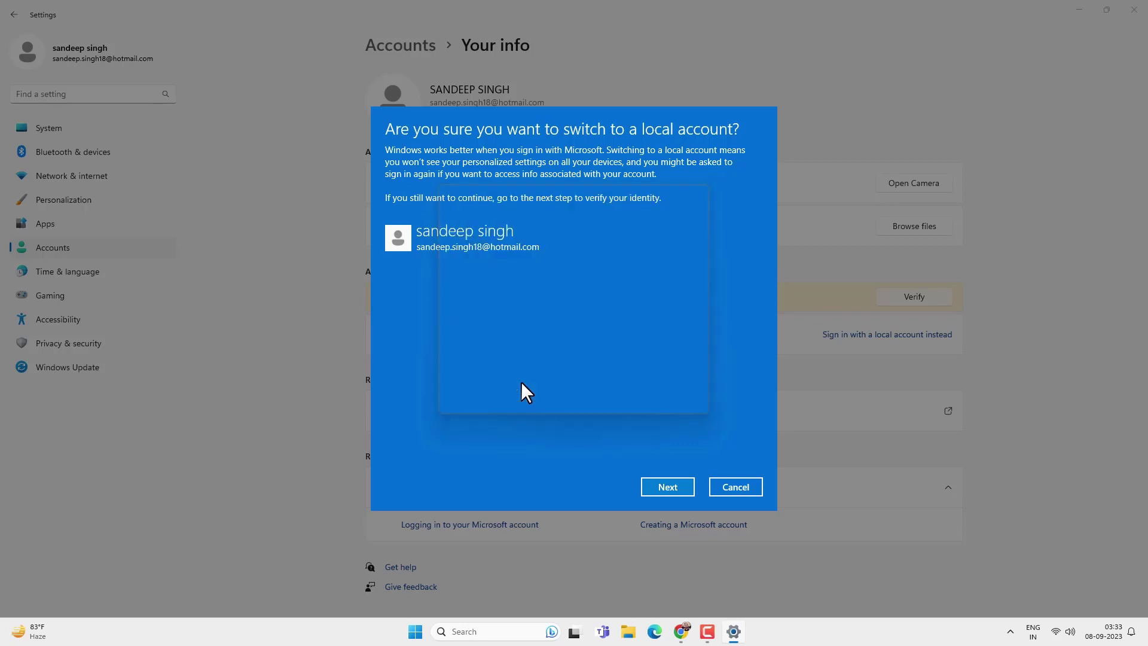
pyautogui.click(546, 269)
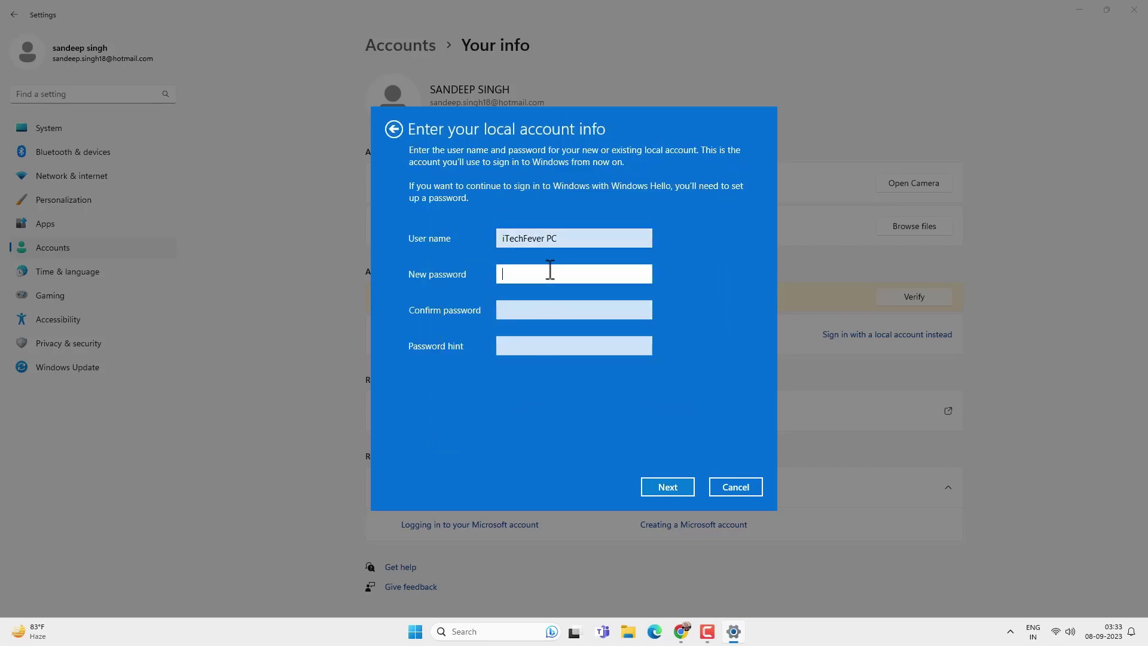
# - Leave the local account password and hint fields blank, sign out to finish, and reopen Settings
pyautogui.click(516, 313)
pyautogui.click(530, 274)
pyautogui.click(520, 313)
pyautogui.click(514, 346)
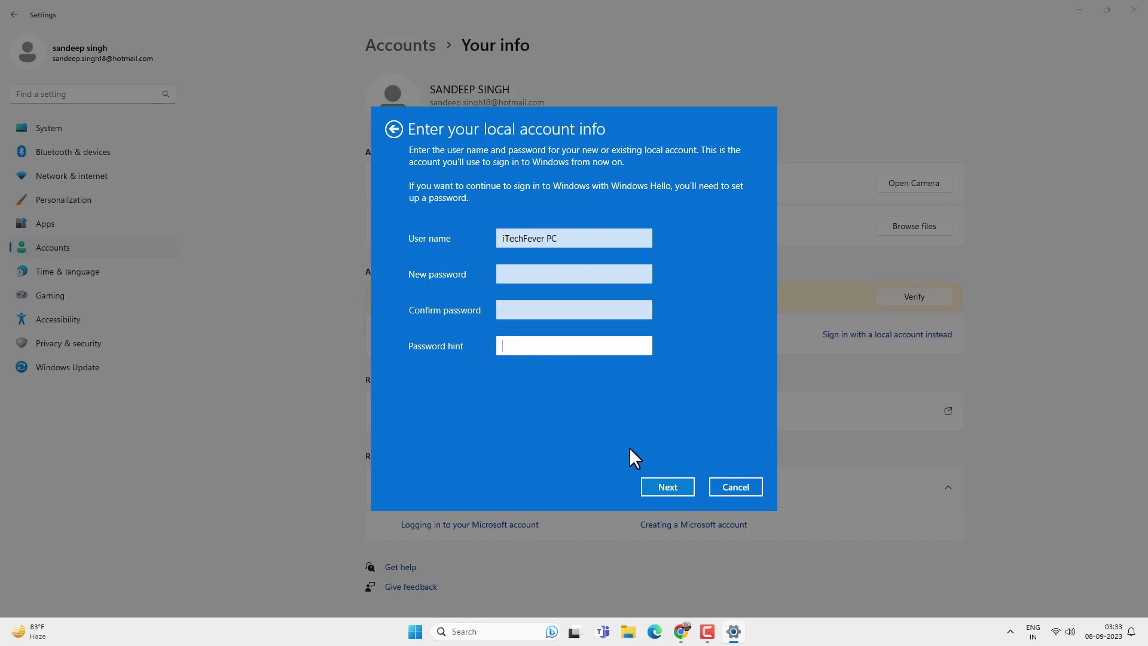
pyautogui.click(672, 491)
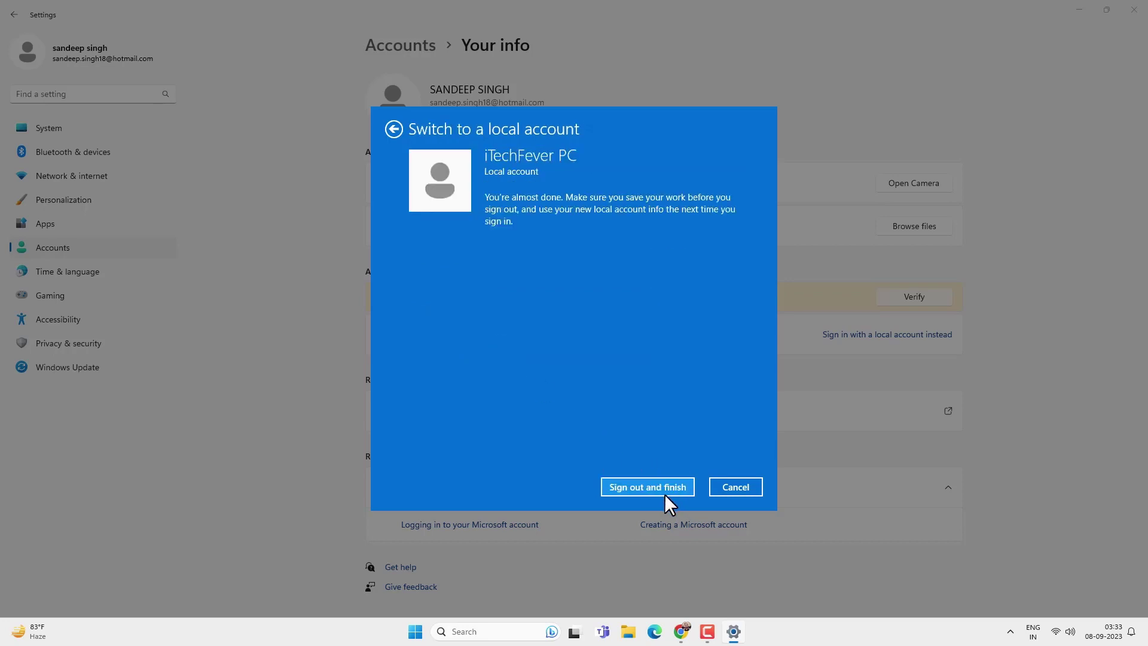
pyautogui.click(646, 489)
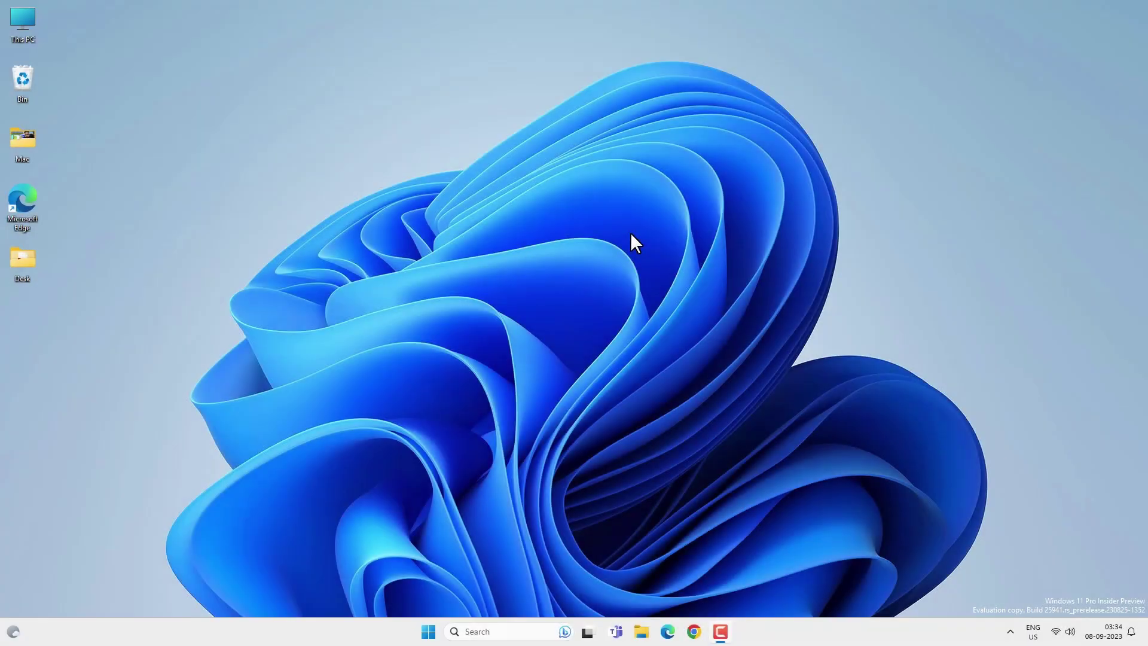
pyautogui.click(428, 629)
pyautogui.click(494, 337)
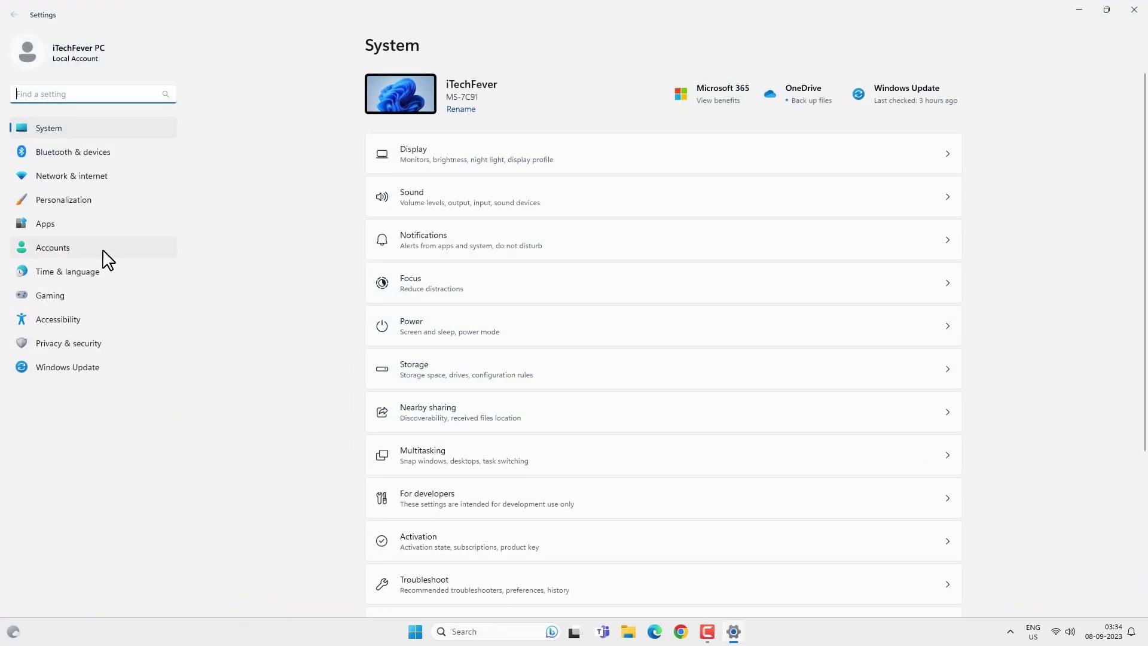
# - Go to Accounts › Sign-in options in Settings
pyautogui.click(107, 258)
pyautogui.scroll(-2, 609, 334)
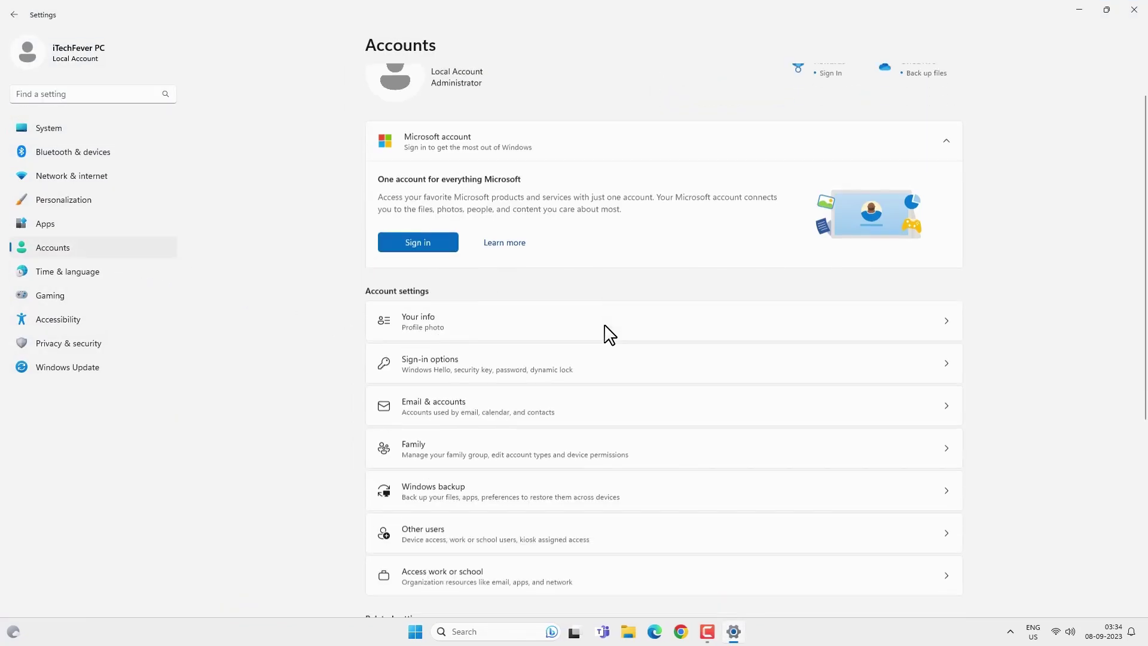
pyautogui.click(572, 315)
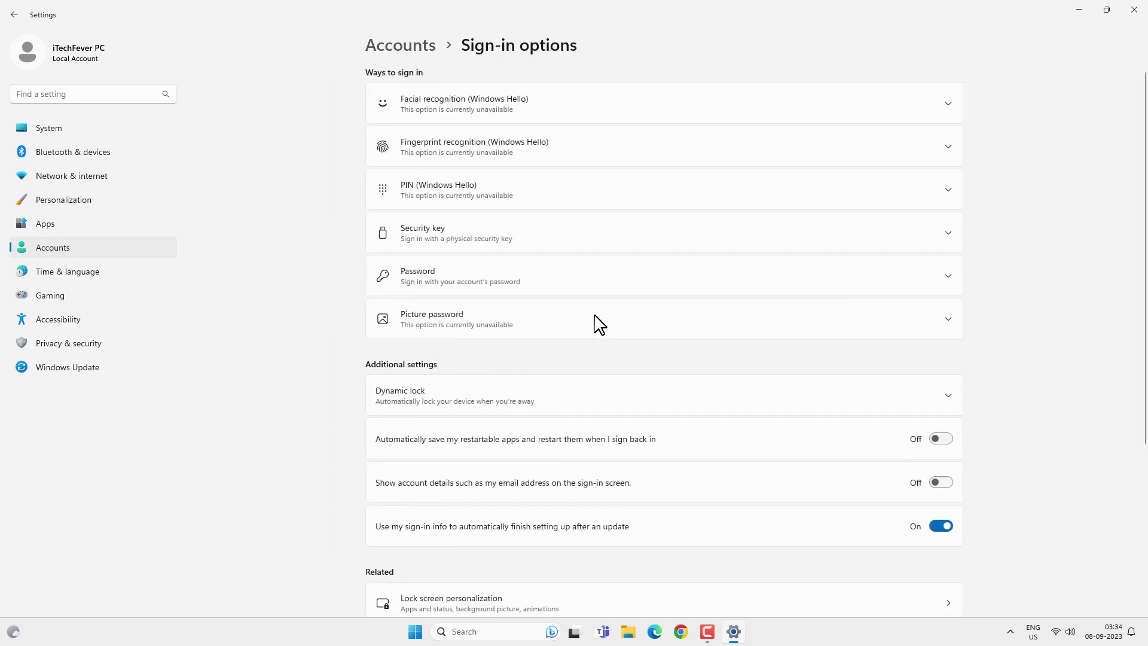
# - Check the Password and PIN options, cancel the Create a password dialog, and close Settings
pyautogui.click(610, 280)
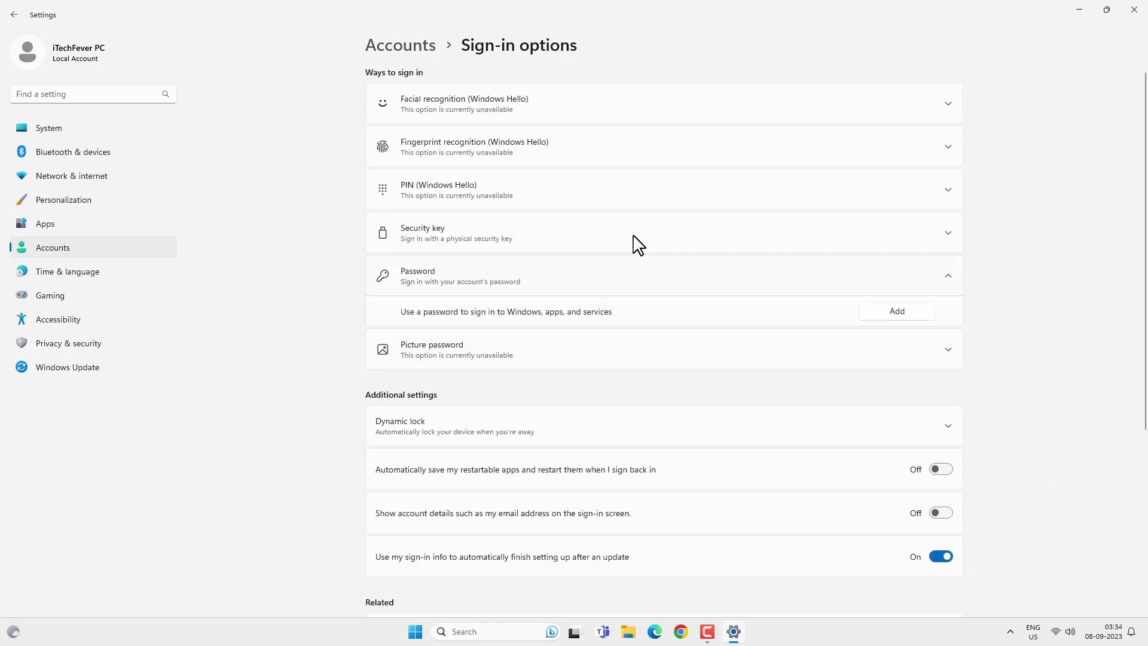
pyautogui.click(616, 198)
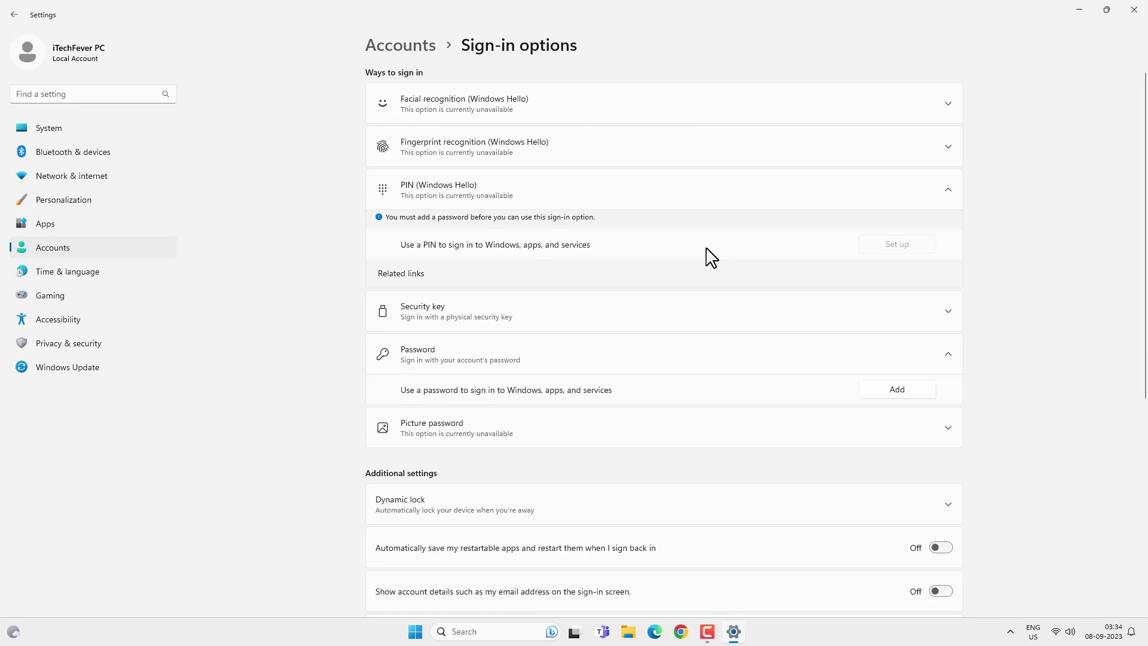
pyautogui.click(556, 281)
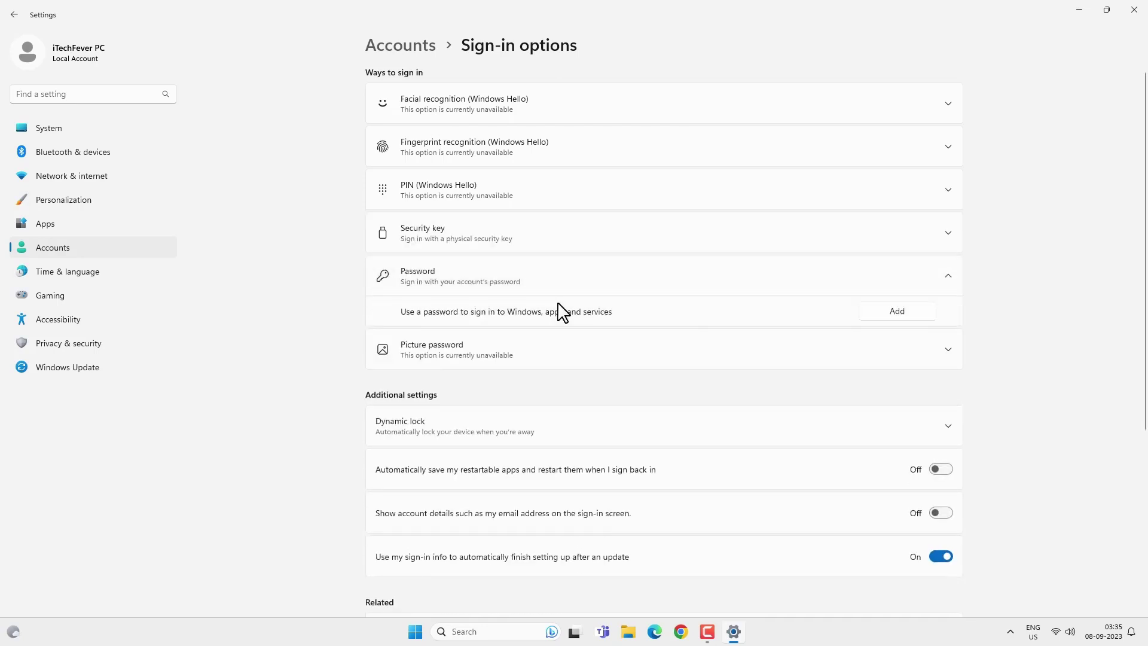
pyautogui.click(897, 311)
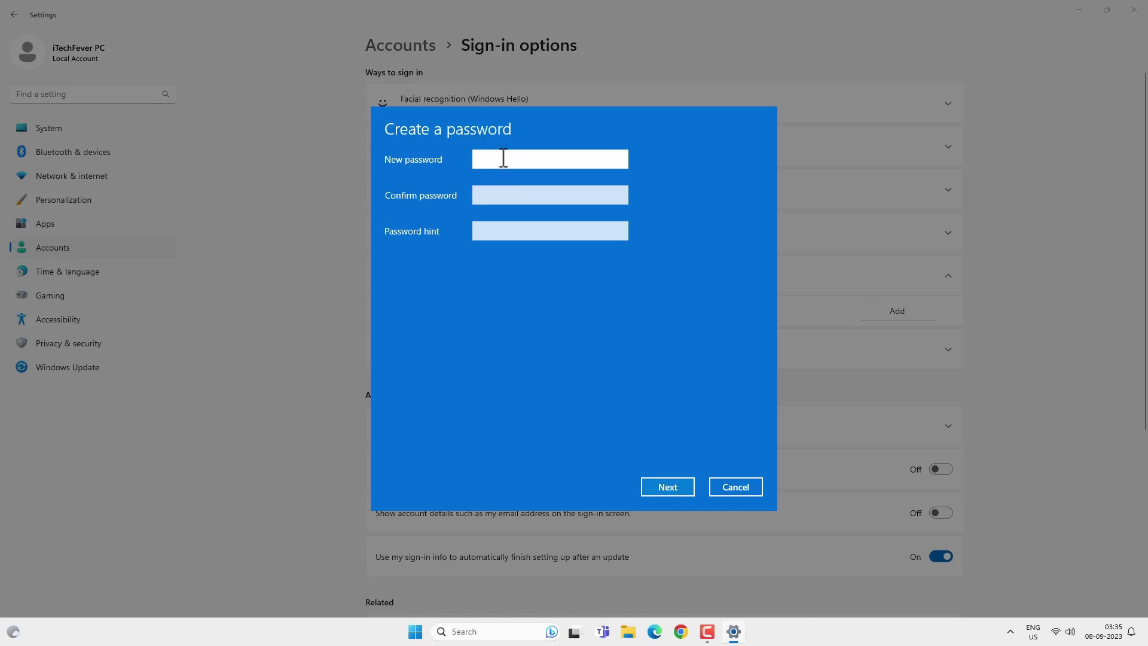
pyautogui.press('capslock')
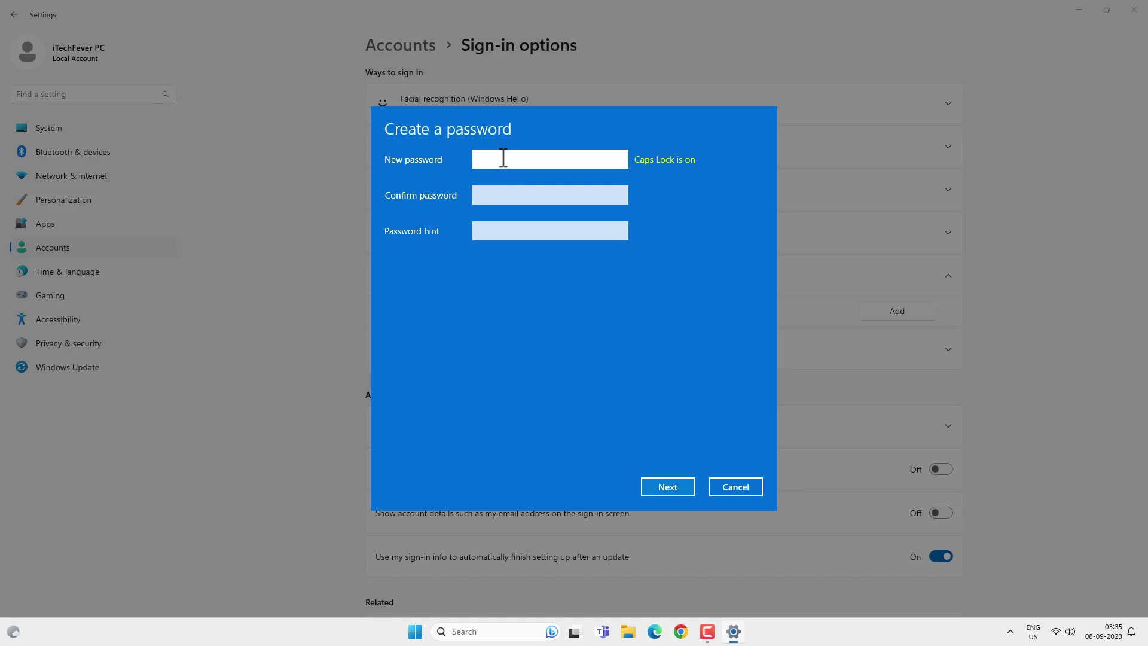
pyautogui.click(730, 484)
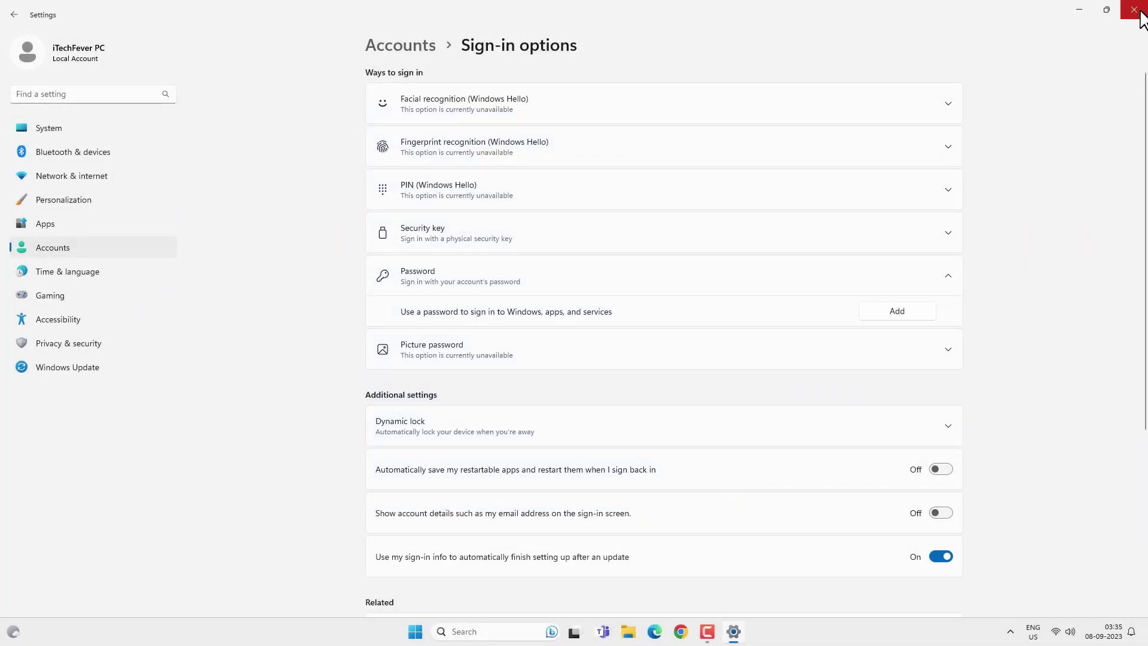
pyautogui.click(1139, 12)
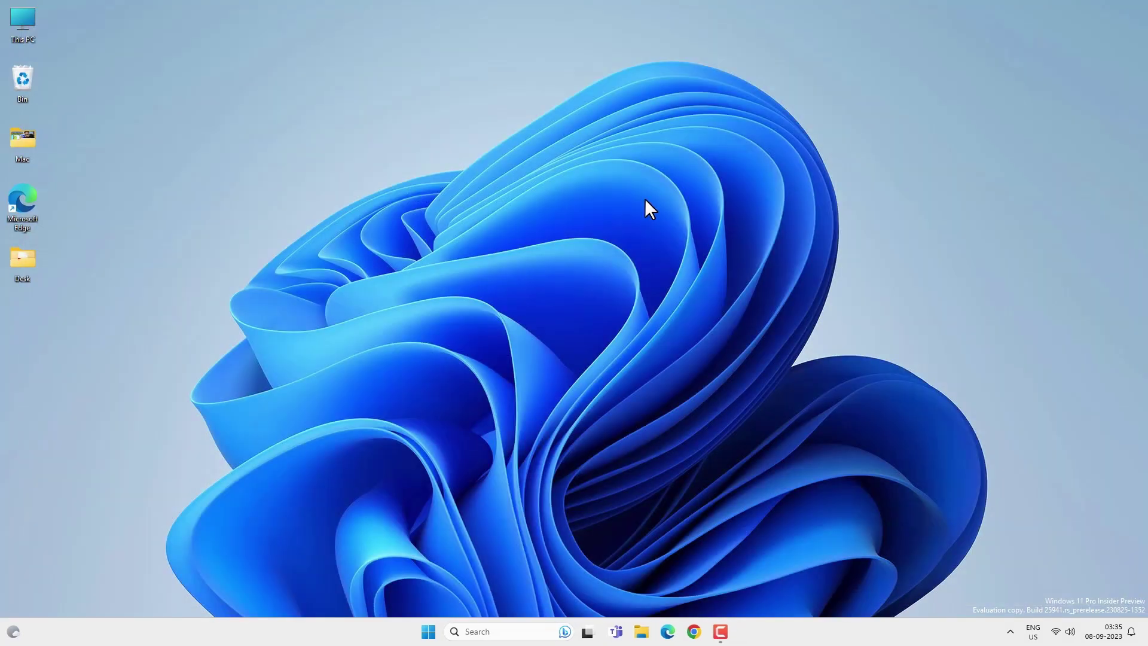
# - Launch netplwiz from the Run box and select the local account in User Accounts
pyautogui.press('super+r')
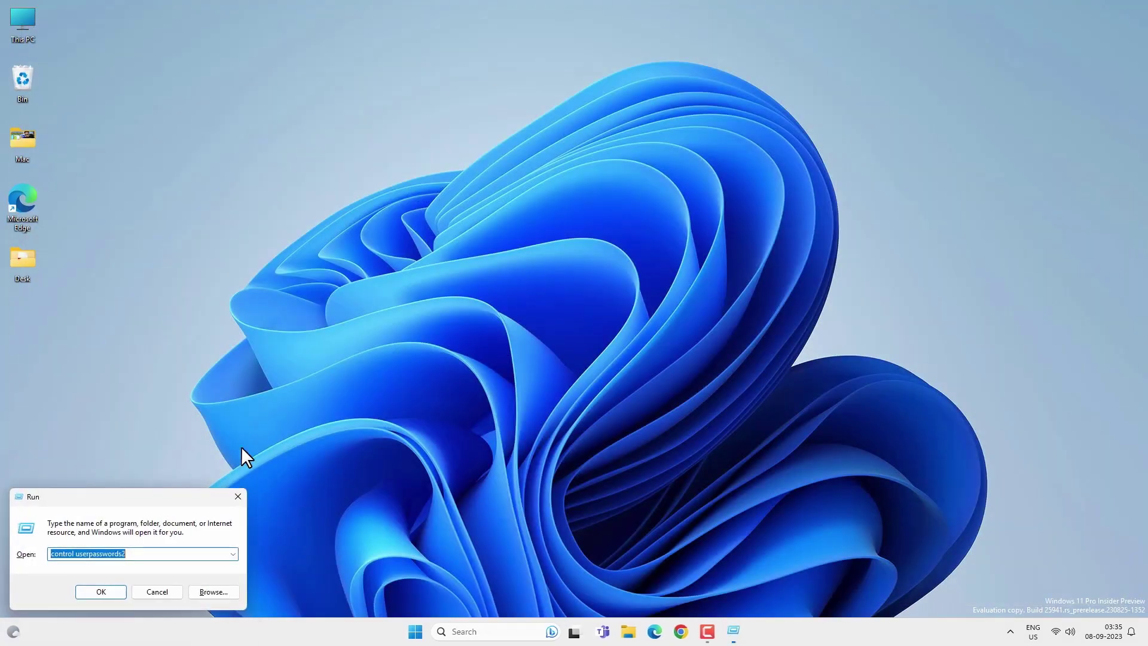
pyautogui.press('Return')
pyautogui.moveTo(219, 74); pyautogui.dragTo(456, 130)
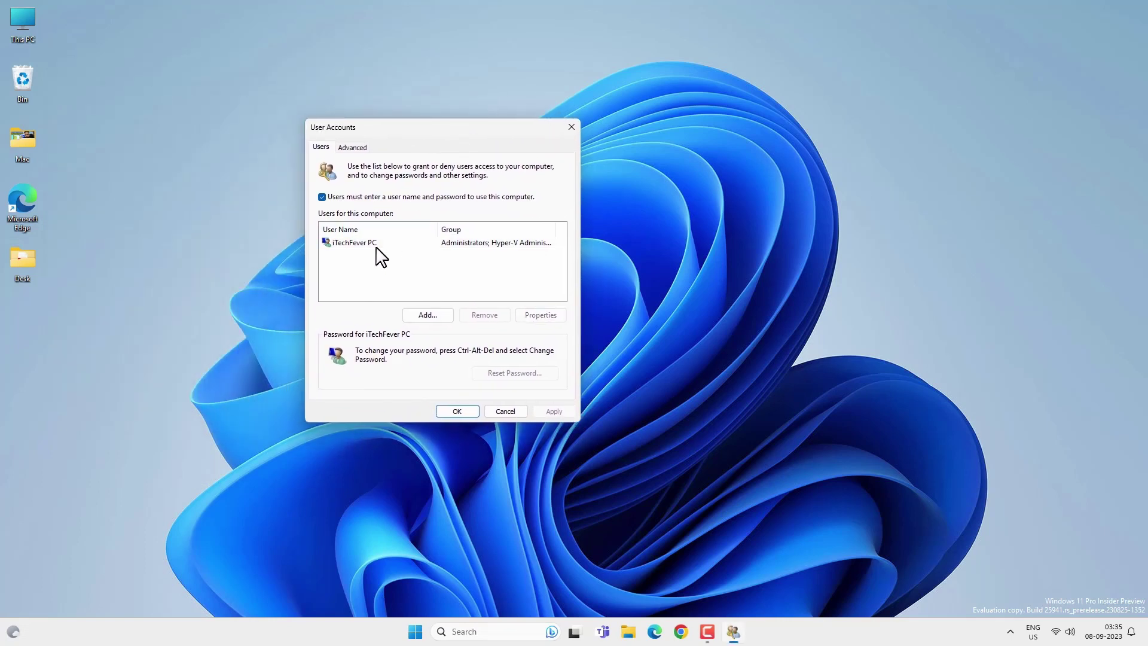
pyautogui.click(357, 245)
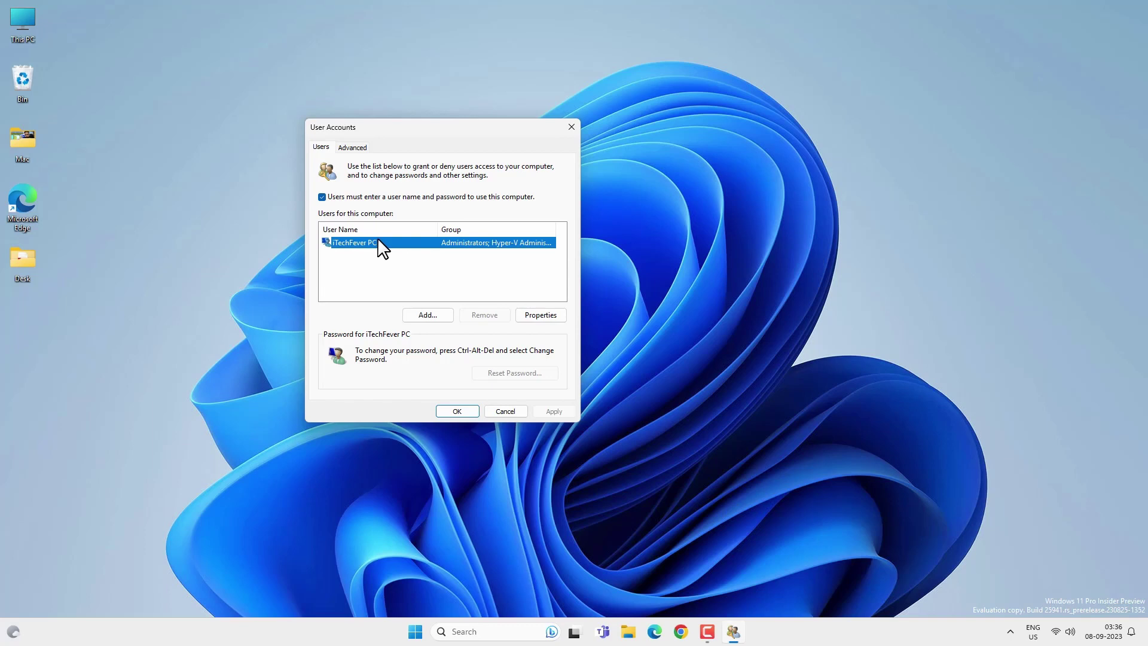
# - Uncheck the user name and password requirement, confirm automatic sign-in with blank passwords, and close
pyautogui.click(323, 197)
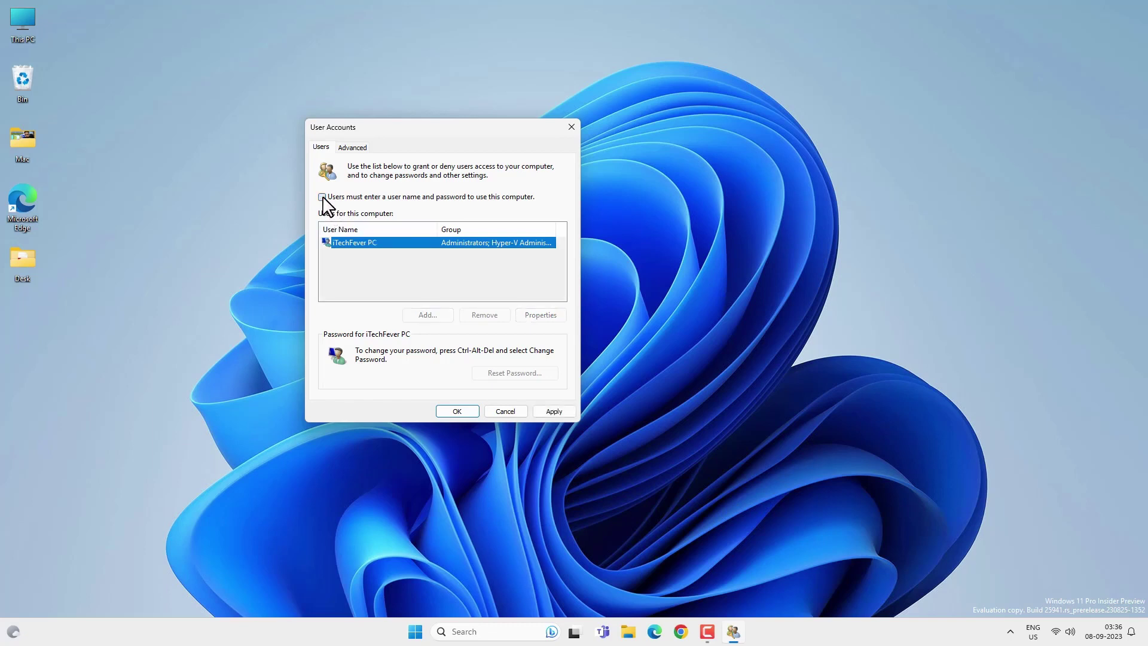
pyautogui.click(558, 409)
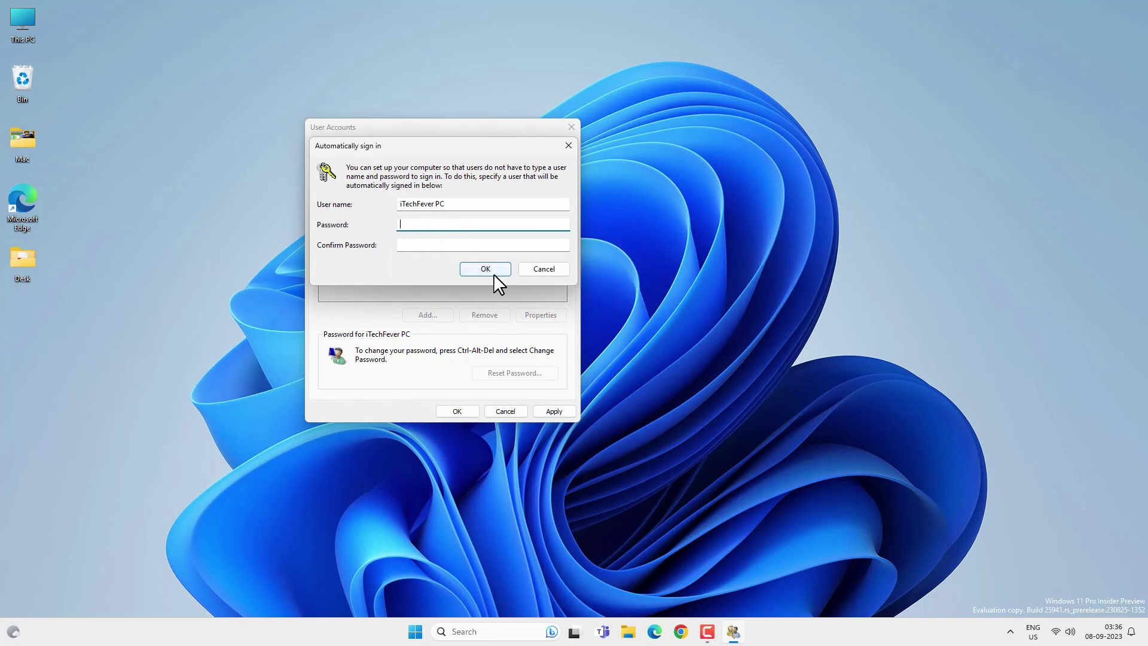
pyautogui.click(493, 272)
pyautogui.click(464, 410)
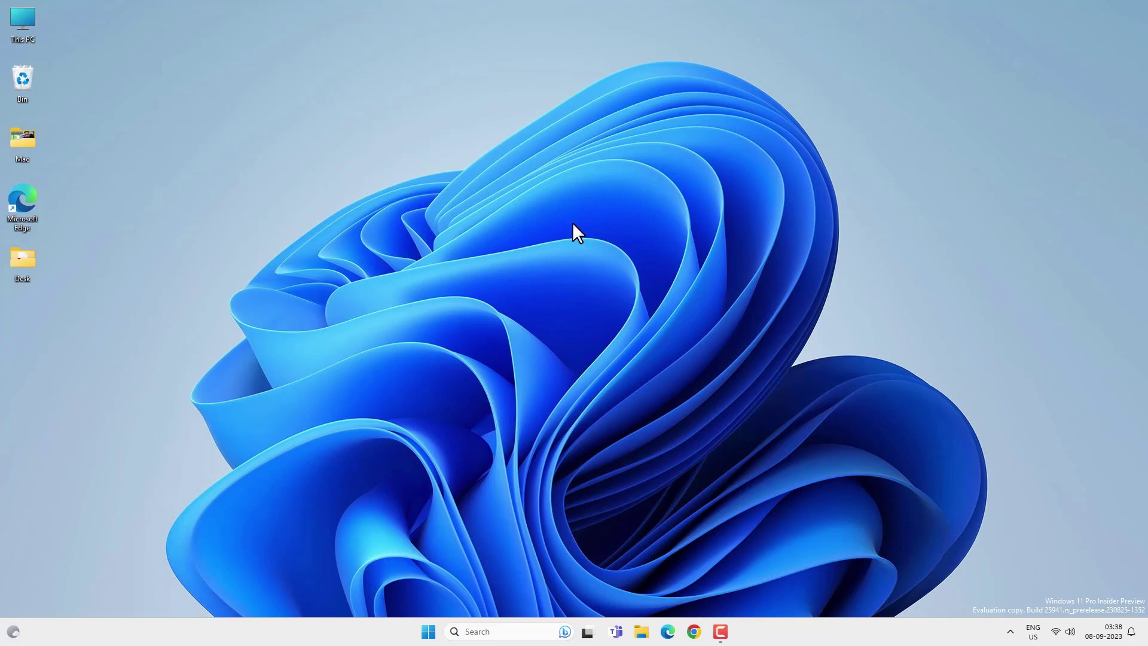
# - Open Command Prompt as administrator and run 'net user' to list the user accounts
pyautogui.press('super')
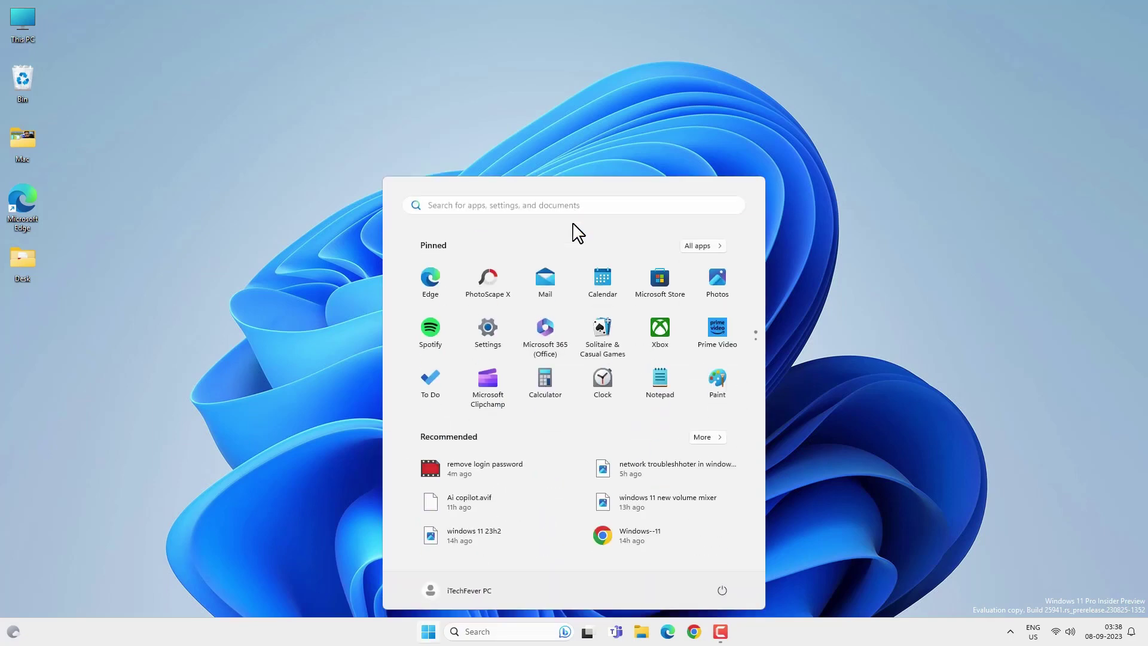
pyautogui.write('cms')
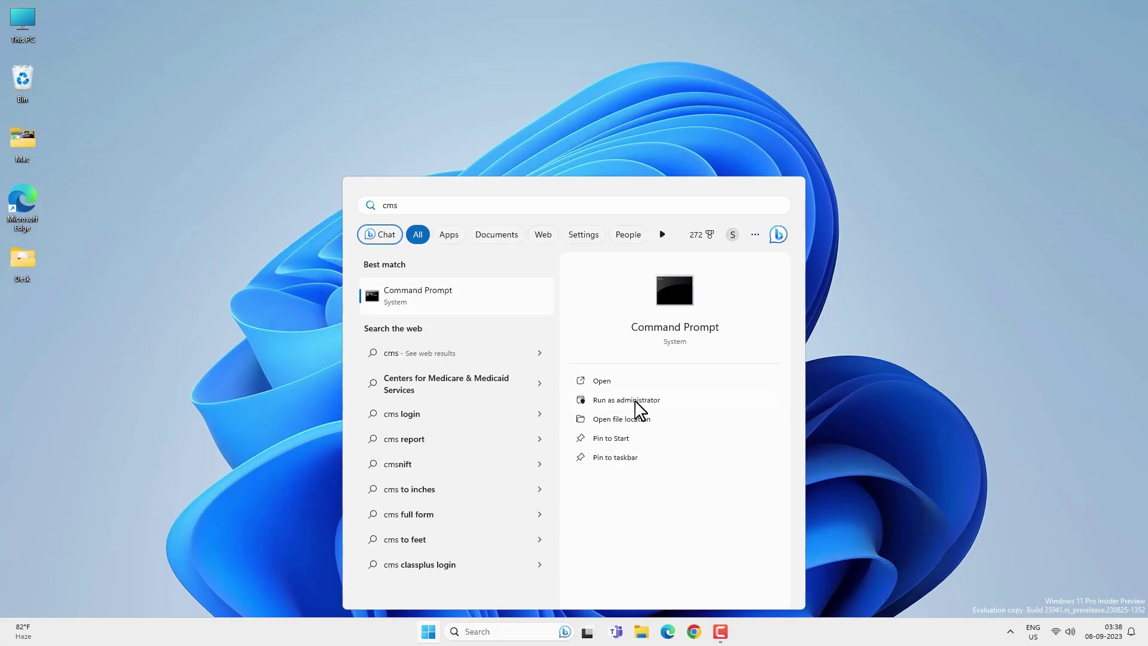
pyautogui.click(635, 401)
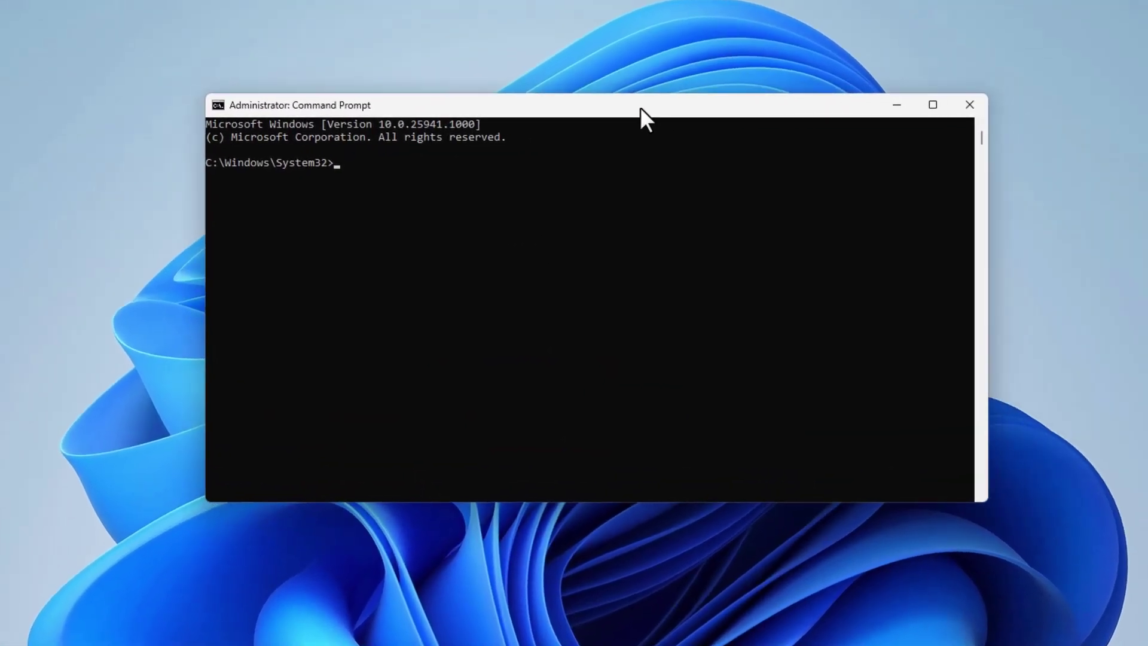
pyautogui.write('net user')
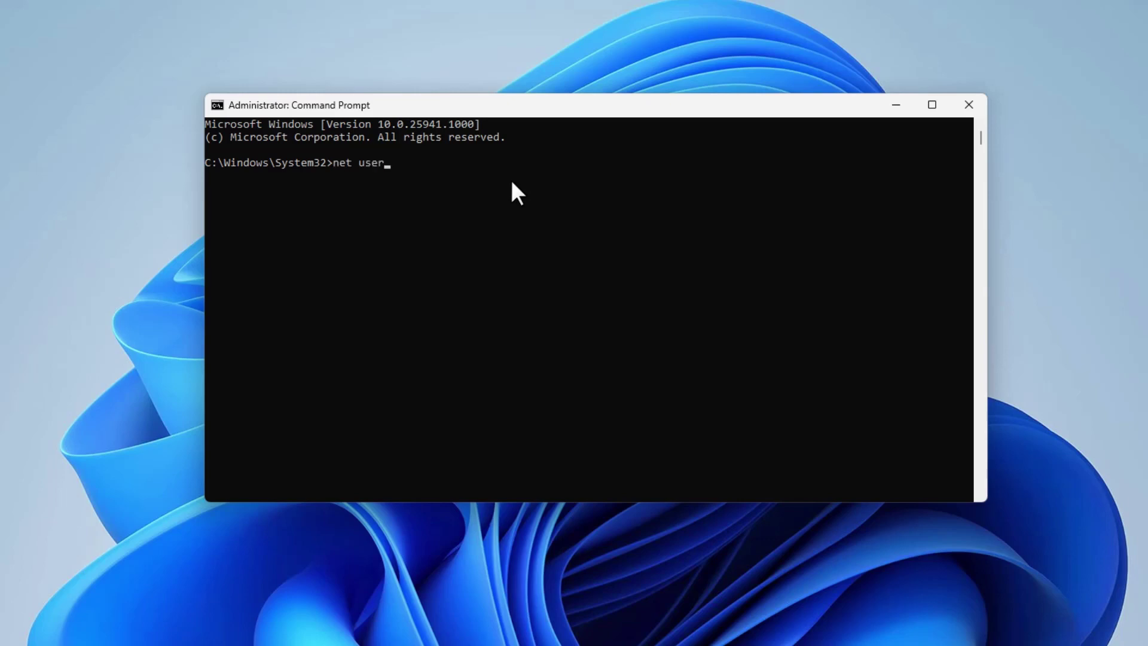
pyautogui.press('Return')
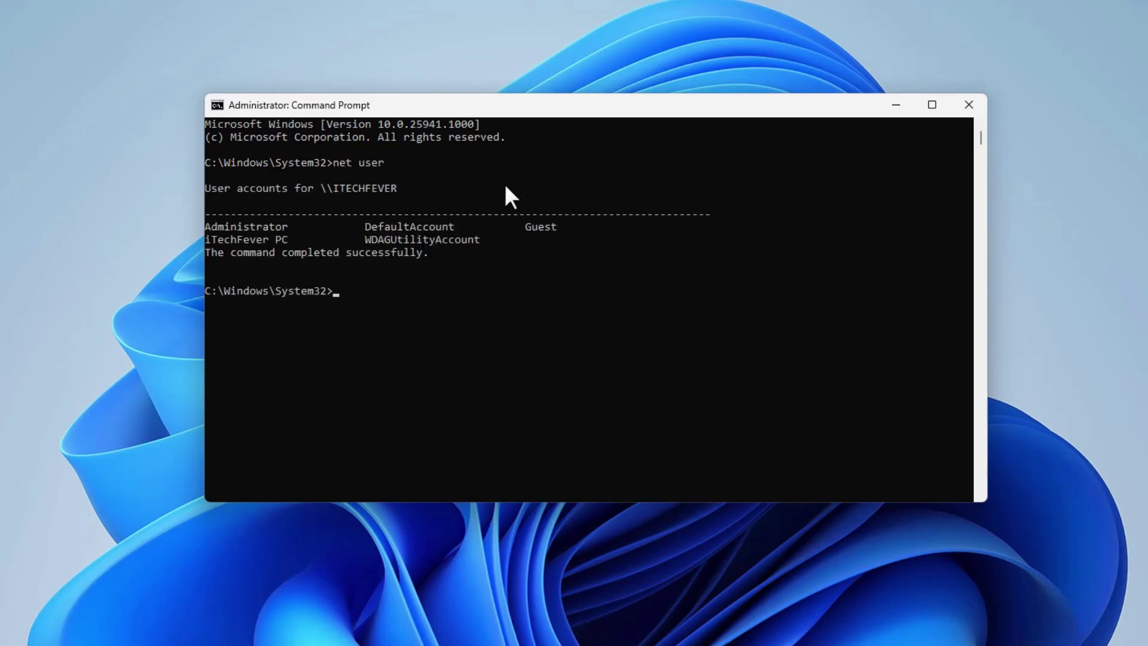
# - Select the local account name in the output and start a 'net user' command for that account
pyautogui.moveTo(311, 241); pyautogui.dragTo(188, 241)
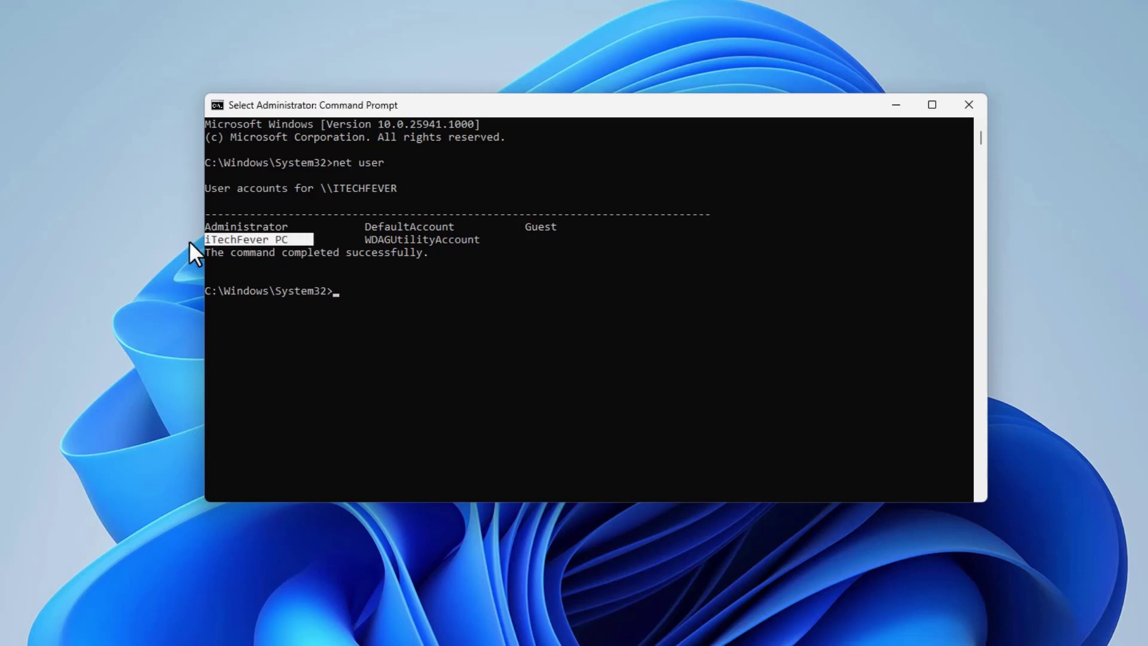
pyautogui.click(379, 290)
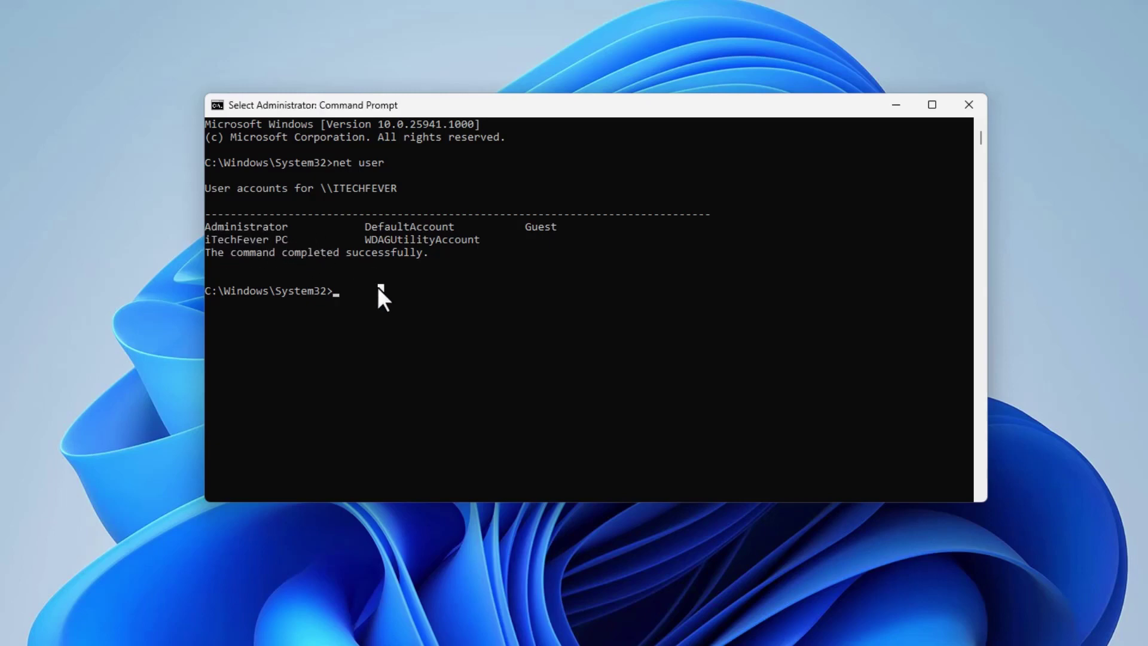
pyautogui.write('net ')
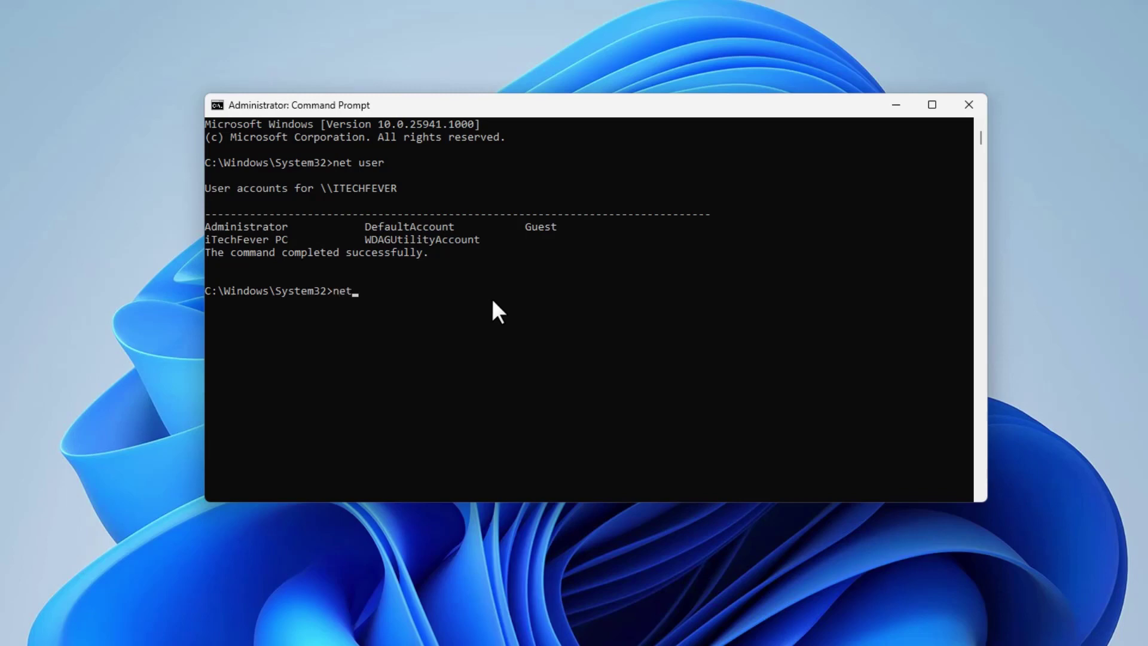
pyautogui.write('user "iTechFever PC')
# - Show the local account's details, confirming Password required No and Password expires Never
pyautogui.press('Return')
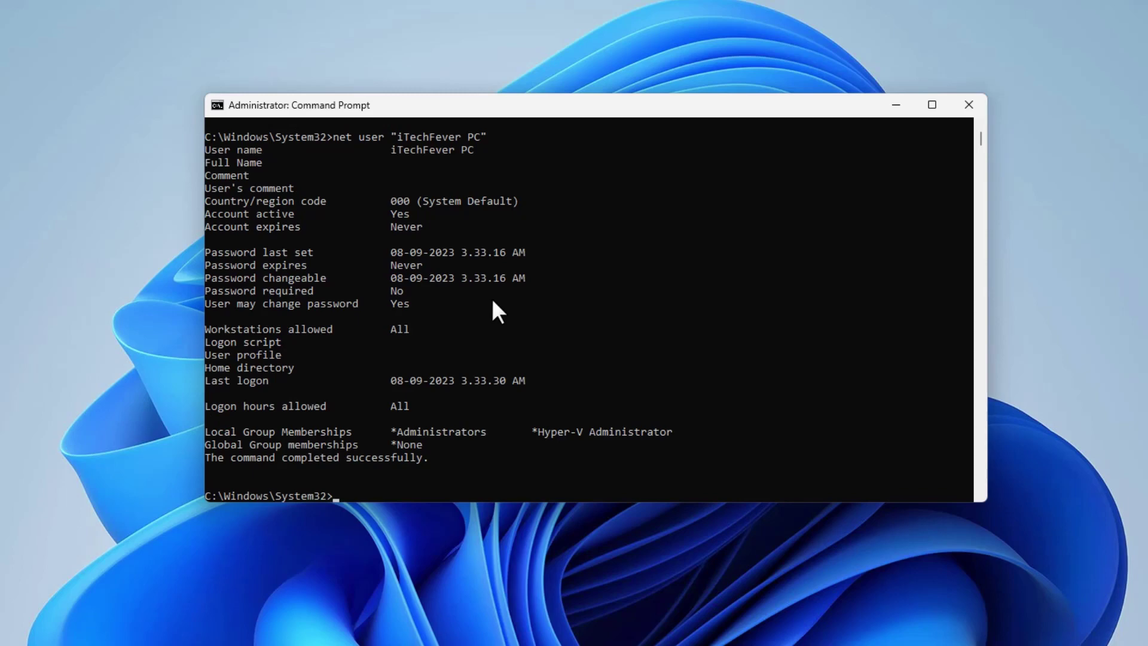
pyautogui.scroll(1, 518, 321)
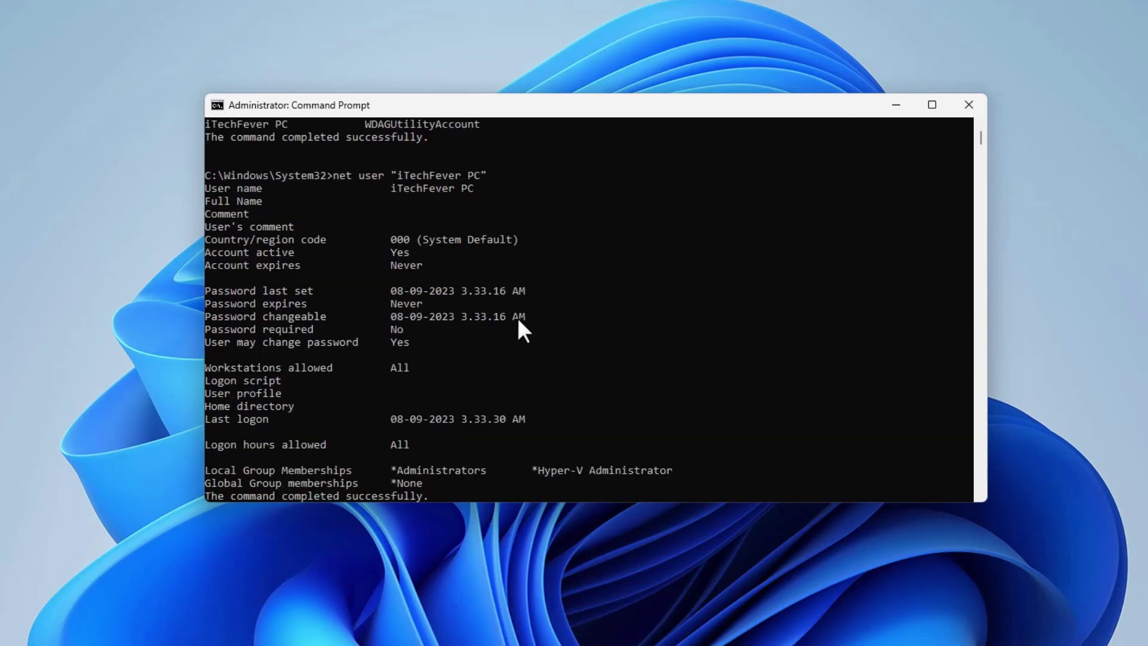
pyautogui.scroll(1, 518, 318)
pyautogui.scroll(-2, 518, 318)
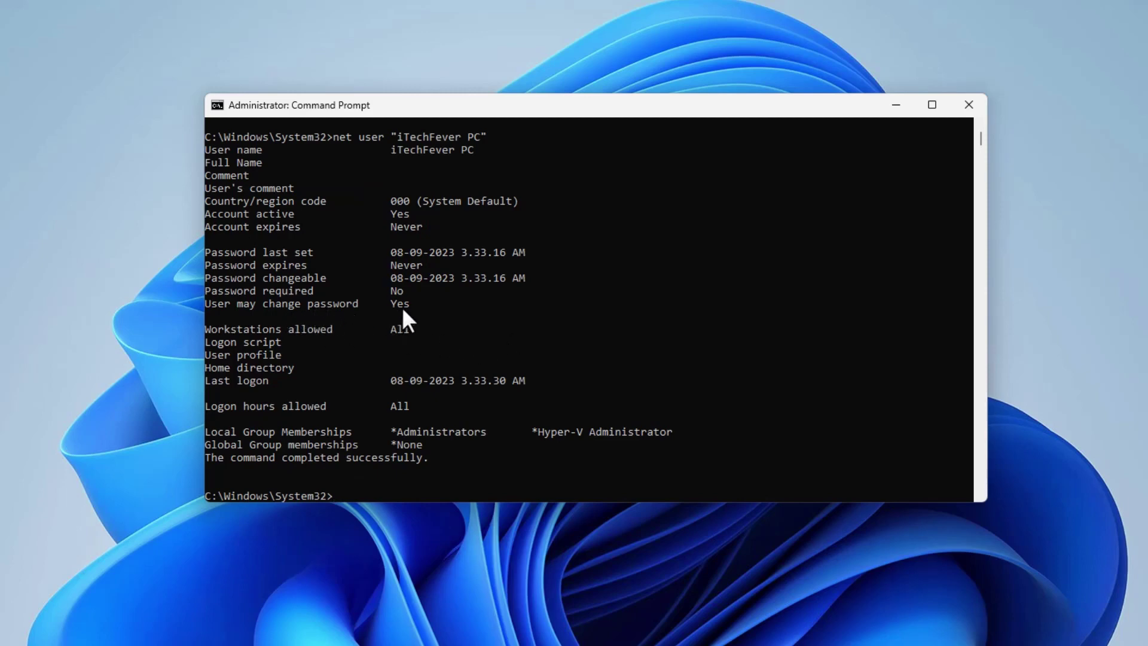
pyautogui.press('Up')
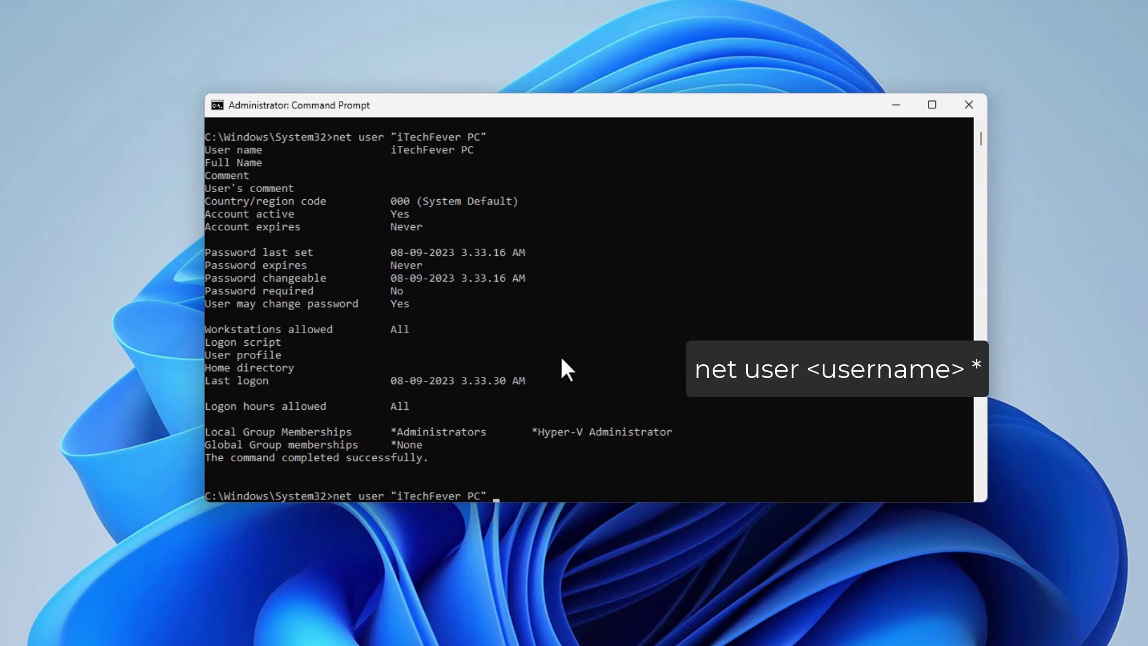
# - Clear the local account's password with 'net user *' and a blank entry, then exit Command Prompt
pyautogui.write('*')
pyautogui.press('Return')
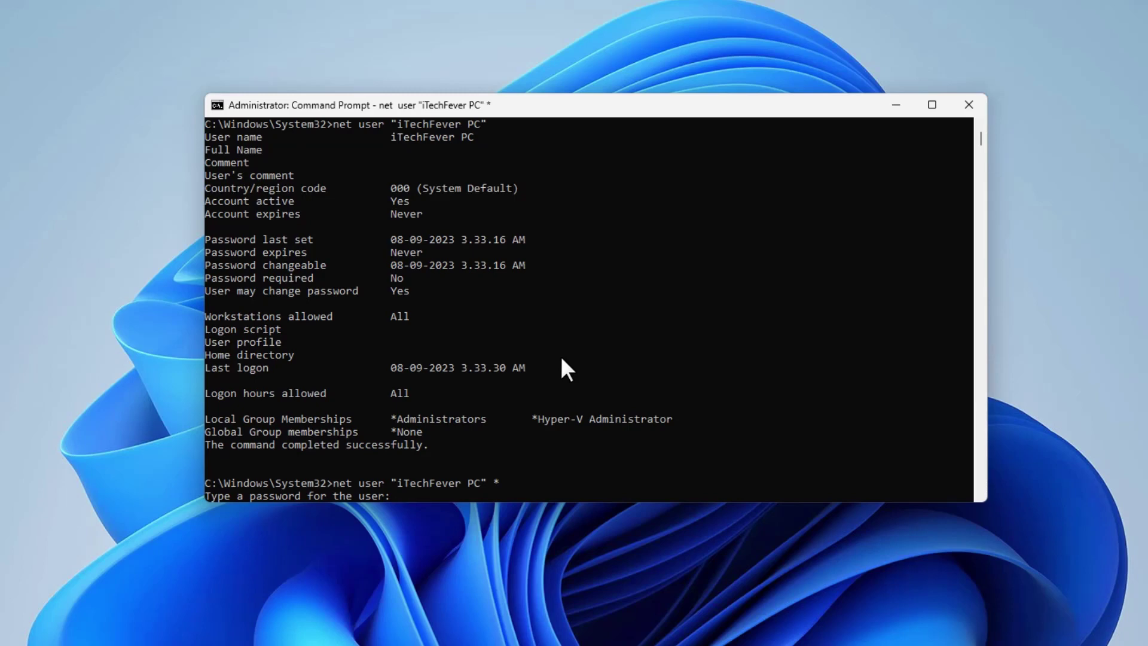
pyautogui.press('Return')
pyautogui.press('Return')
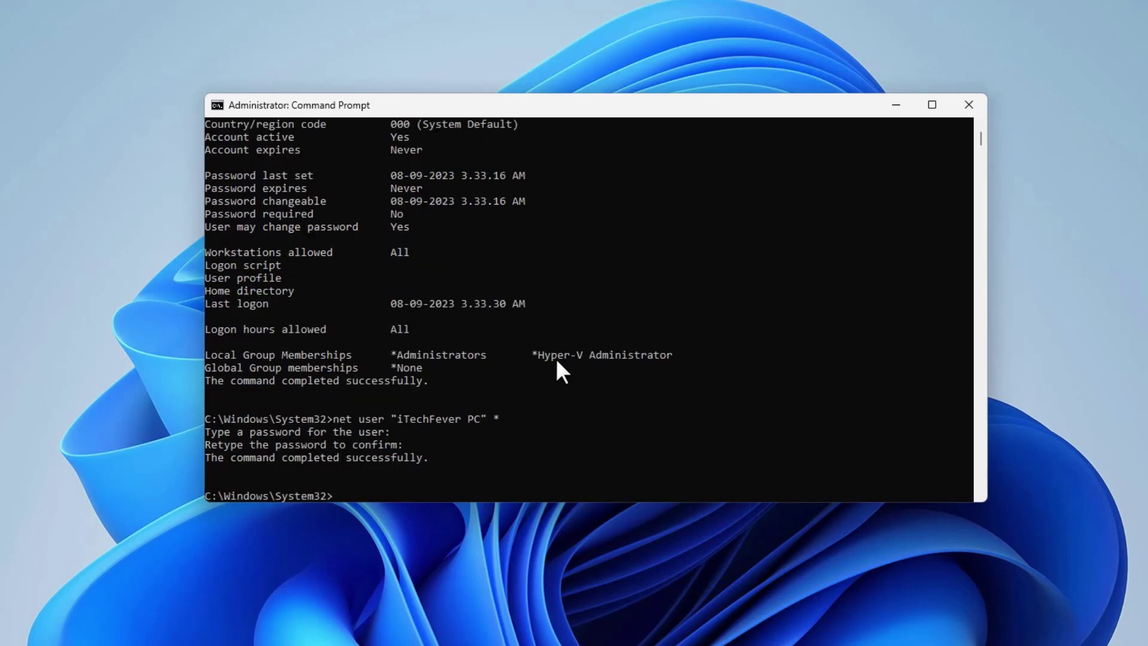
pyautogui.write('exit')
pyautogui.press('Return')
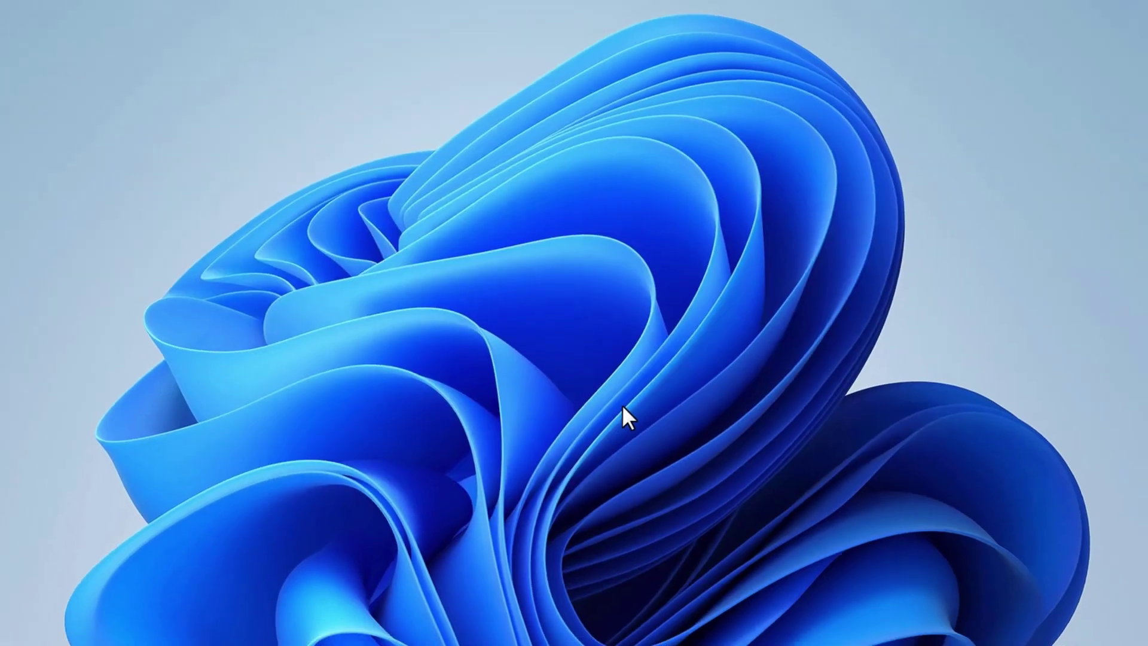